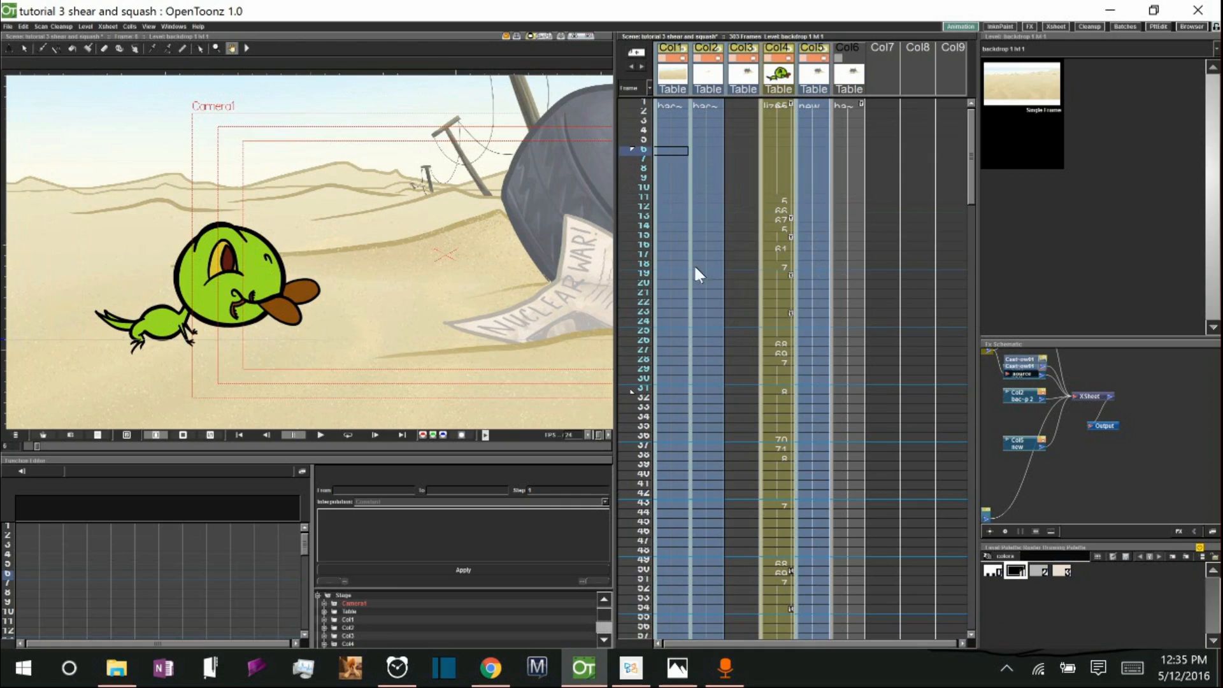
Play back the scene and compare the lizard's poses at frames 6 and 23.
left_click(628, 315)
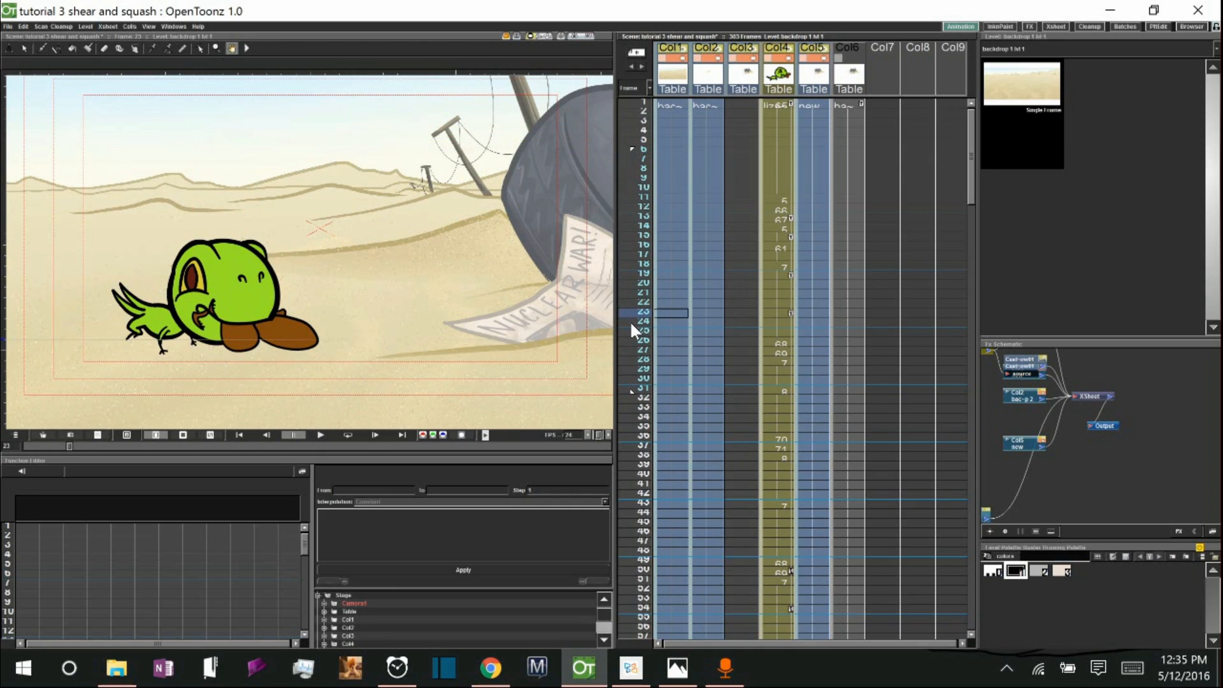
left_click(624, 148)
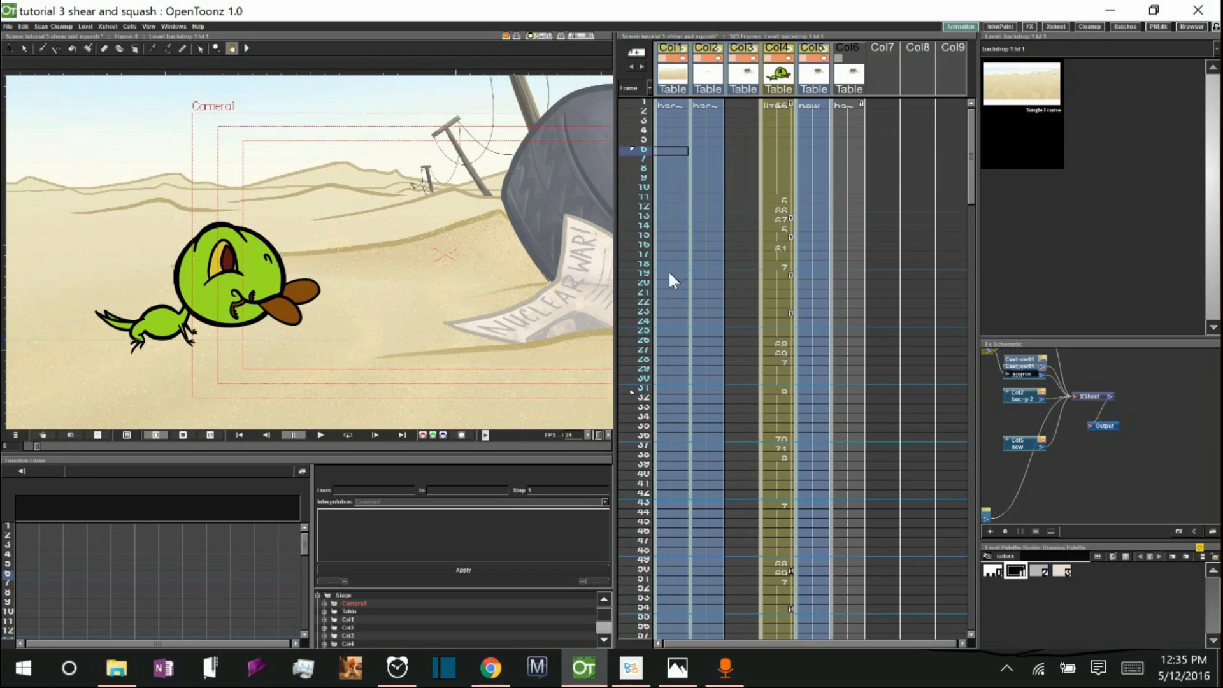
left_click(628, 312)
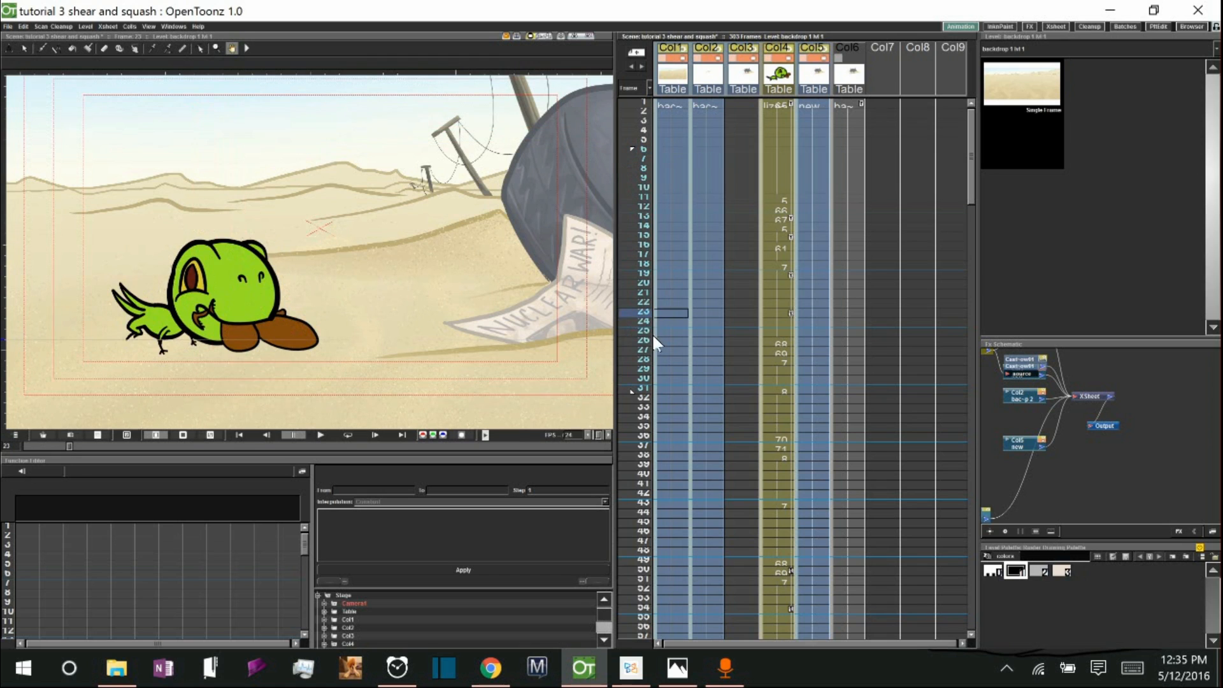
left_click(630, 150)
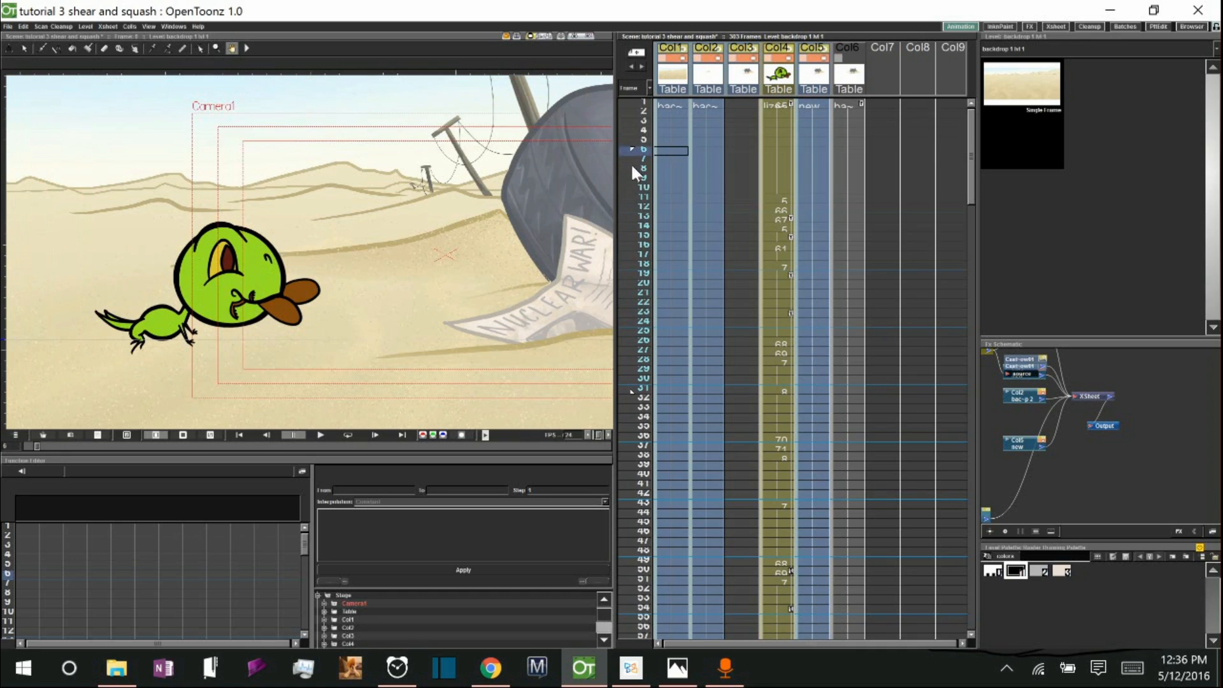
left_click(321, 435)
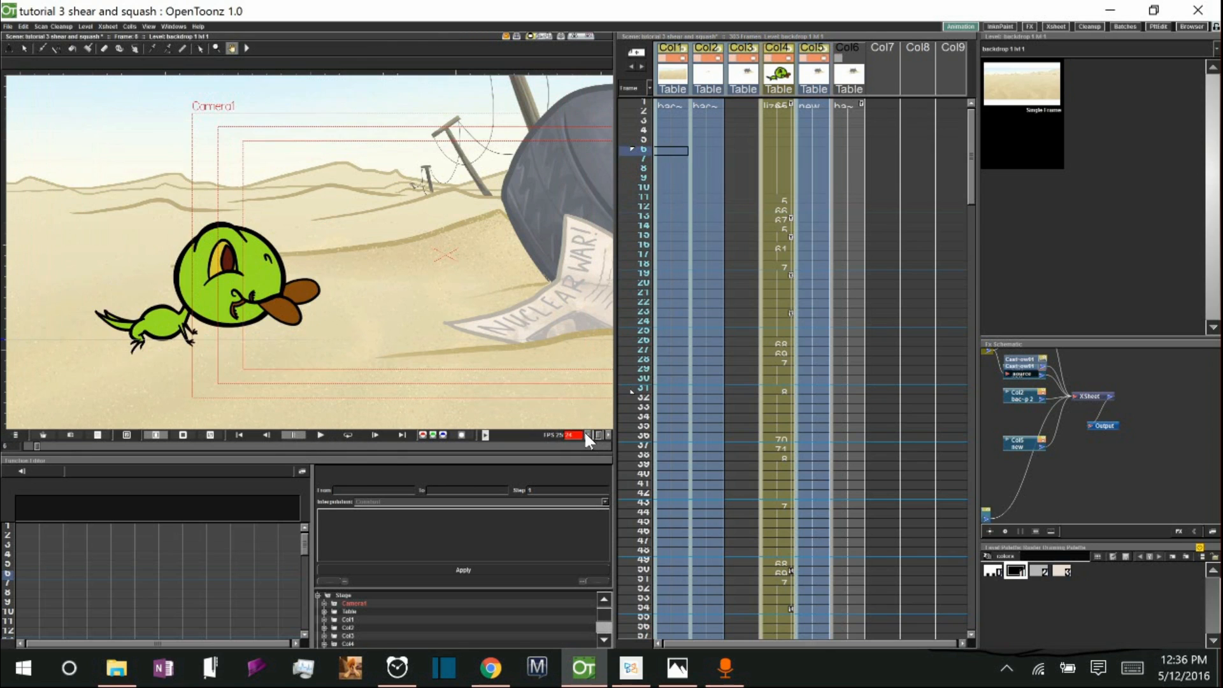
left_click(318, 435)
left_click(320, 435)
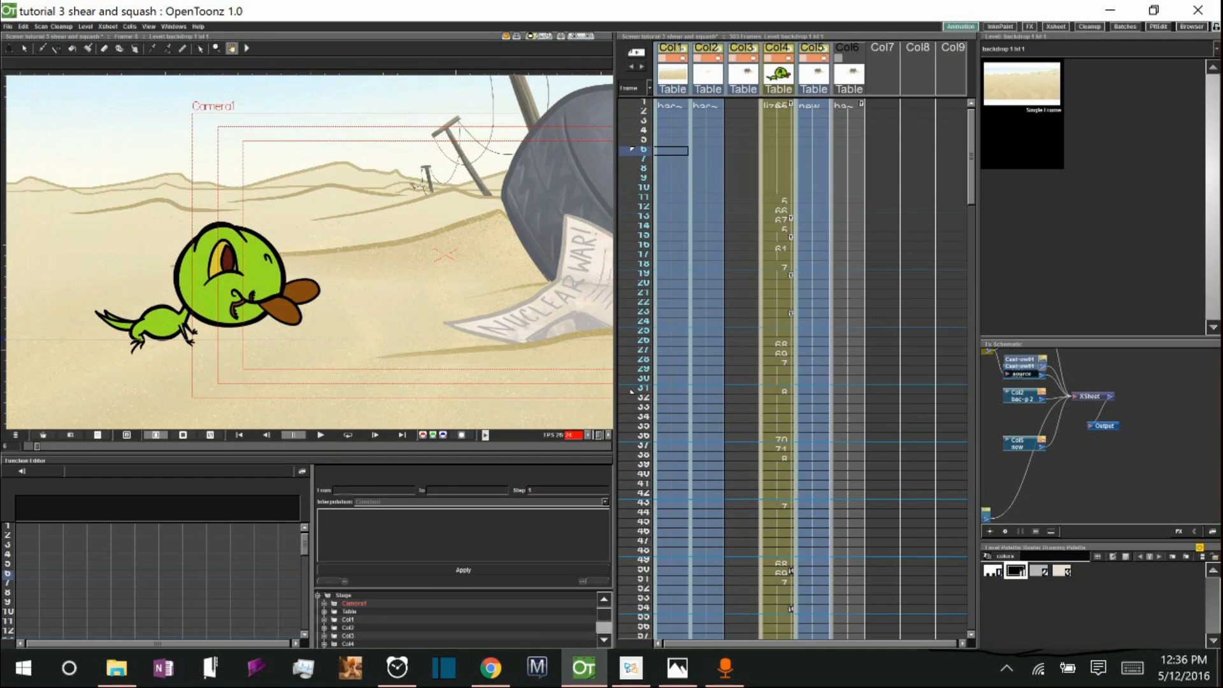
left_click(318, 435)
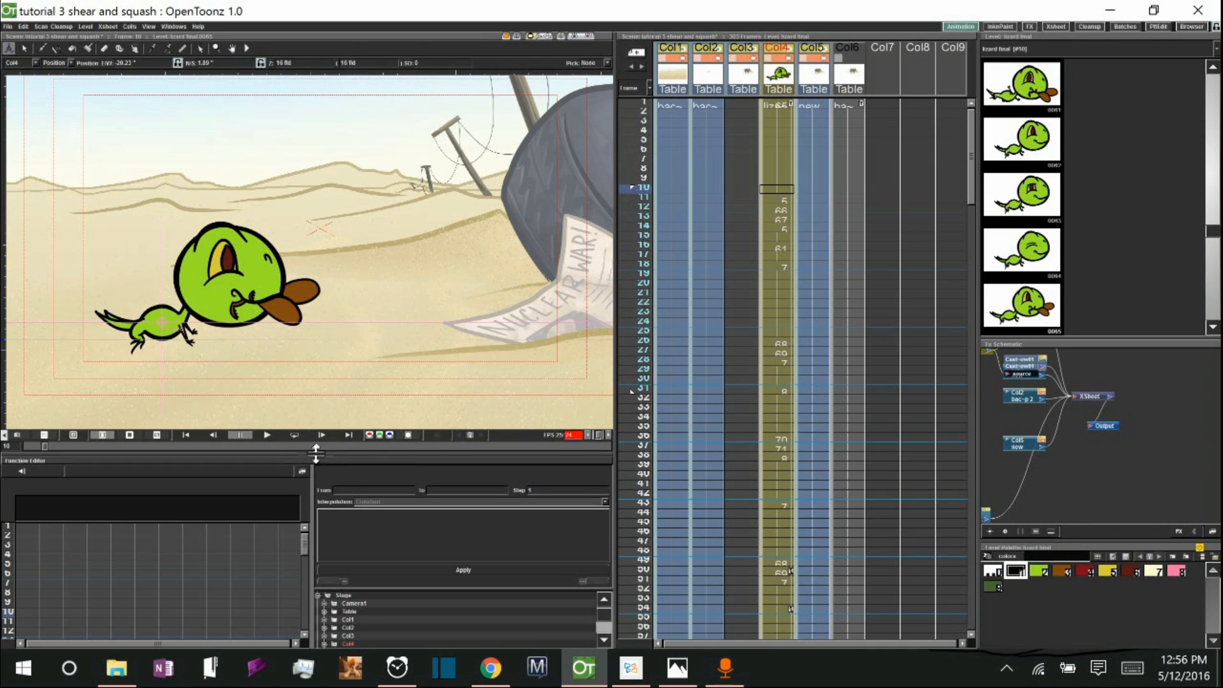
Scrub through frames 10 to 16 of the lizard animation and save the scene.
left_click(266, 432)
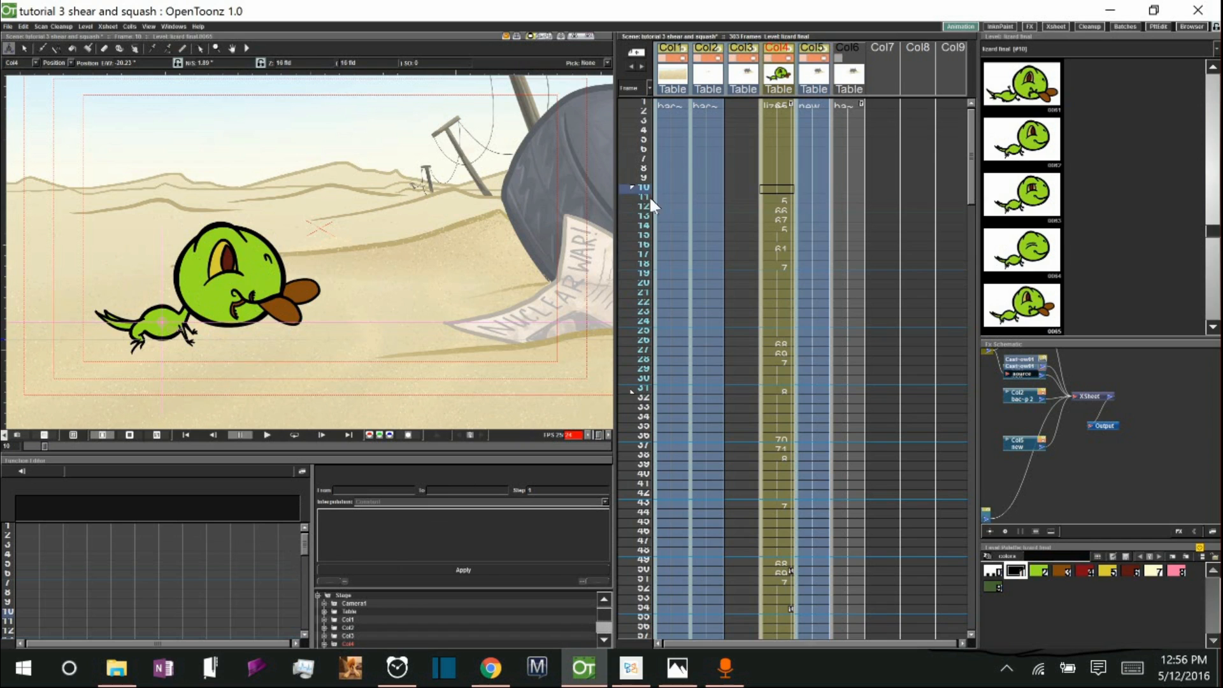
mouse_move(627, 188)
left_mouse_down()
mouse_move(629, 323)
mouse_move(626, 188)
left_mouse_up()
left_click(631, 198)
mouse_move(631, 199)
left_mouse_down()
mouse_move(632, 210)
mouse_move(631, 194)
left_mouse_up()
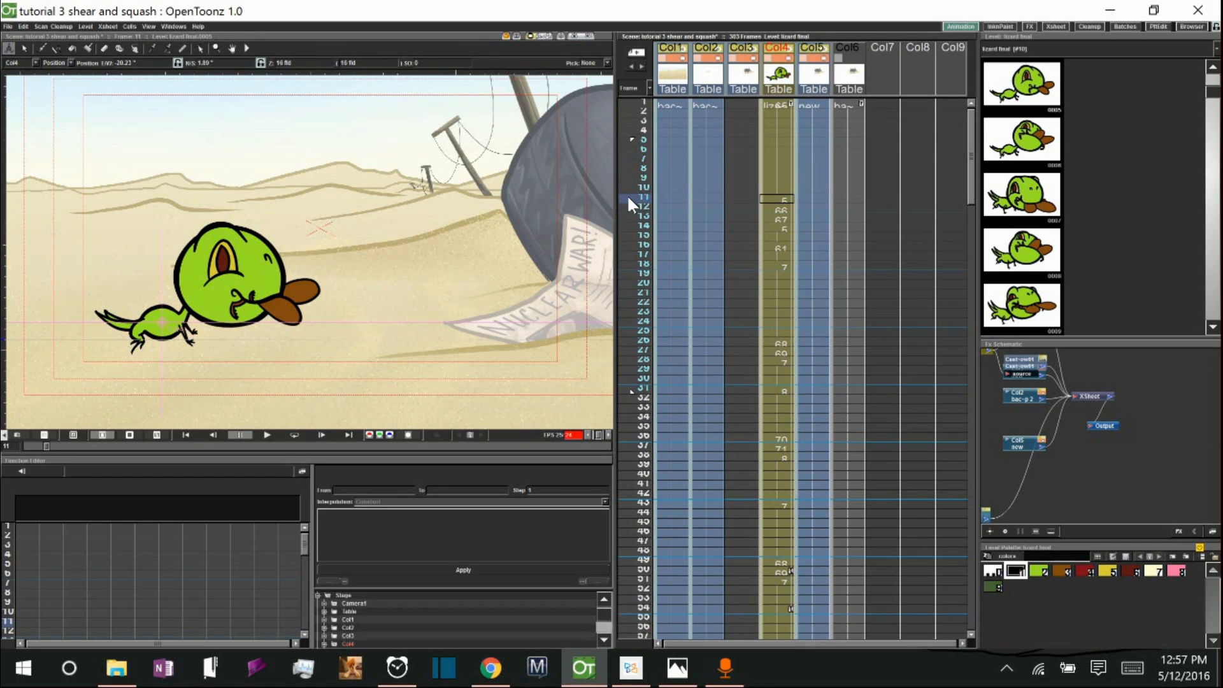
key("ctrl+s")
mouse_move(629, 199)
left_mouse_down()
mouse_move(633, 258)
mouse_move(630, 216)
left_mouse_up()
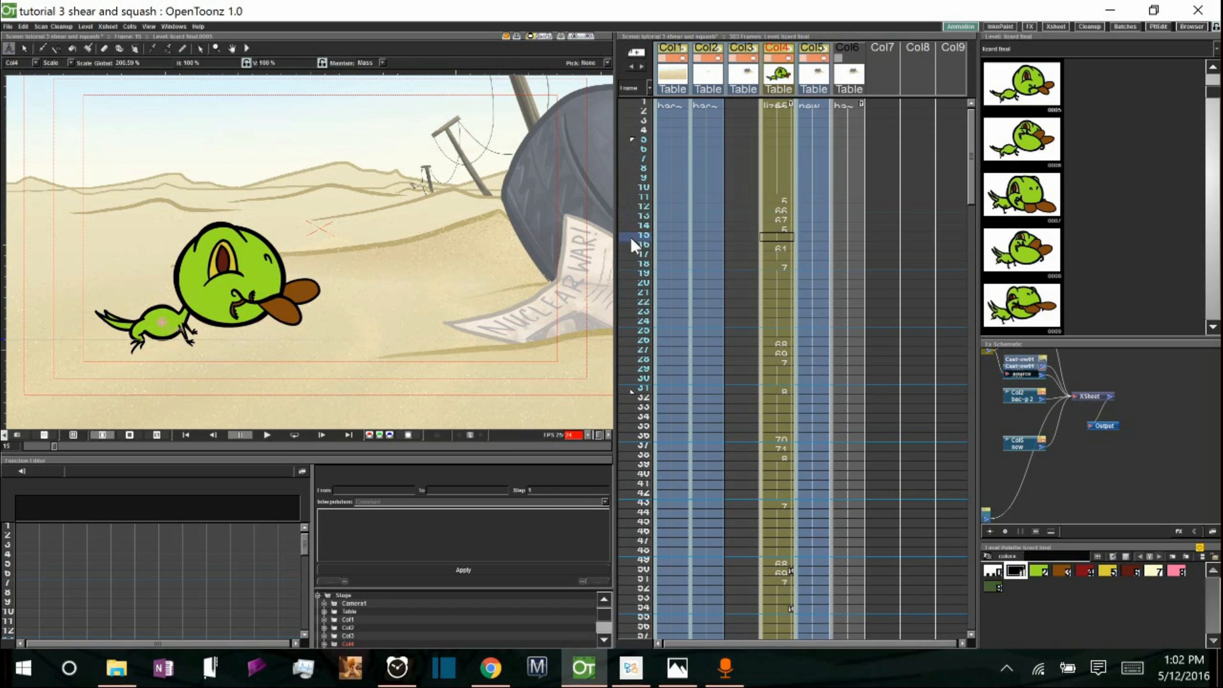
left_click_drag(630, 235, 632, 194)
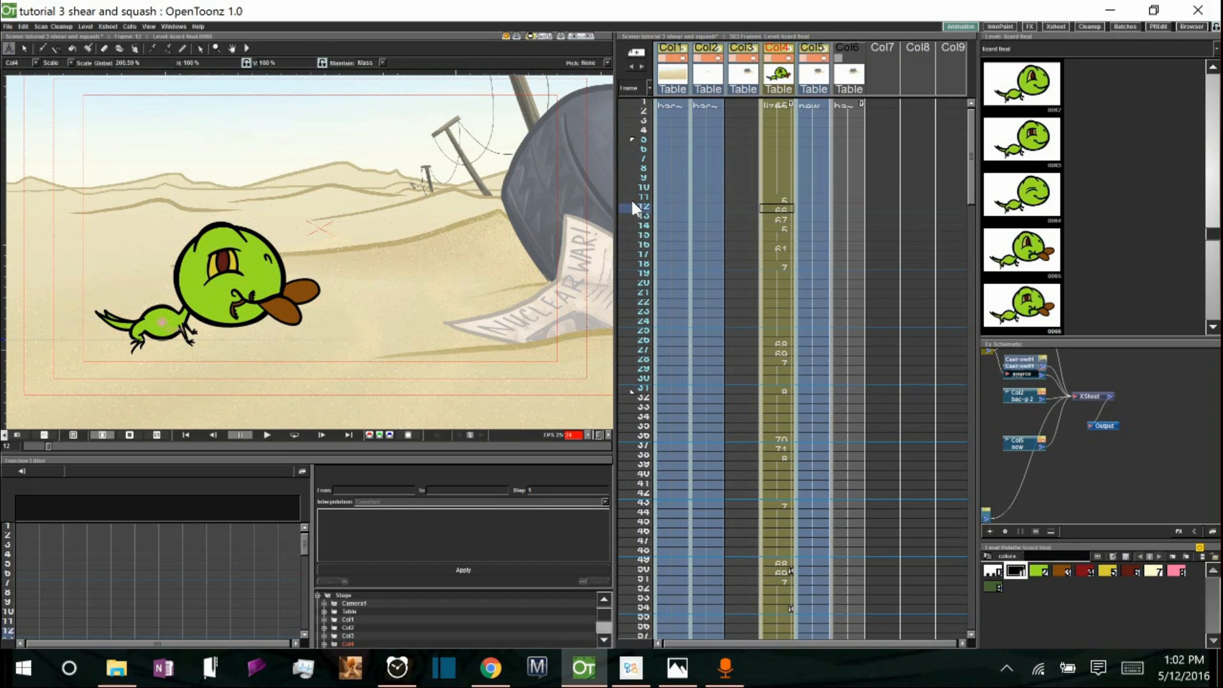
Step through the lizard's cells in Col4 from frame 11 to frame 16 to inspect each drawing.
left_click(785, 200)
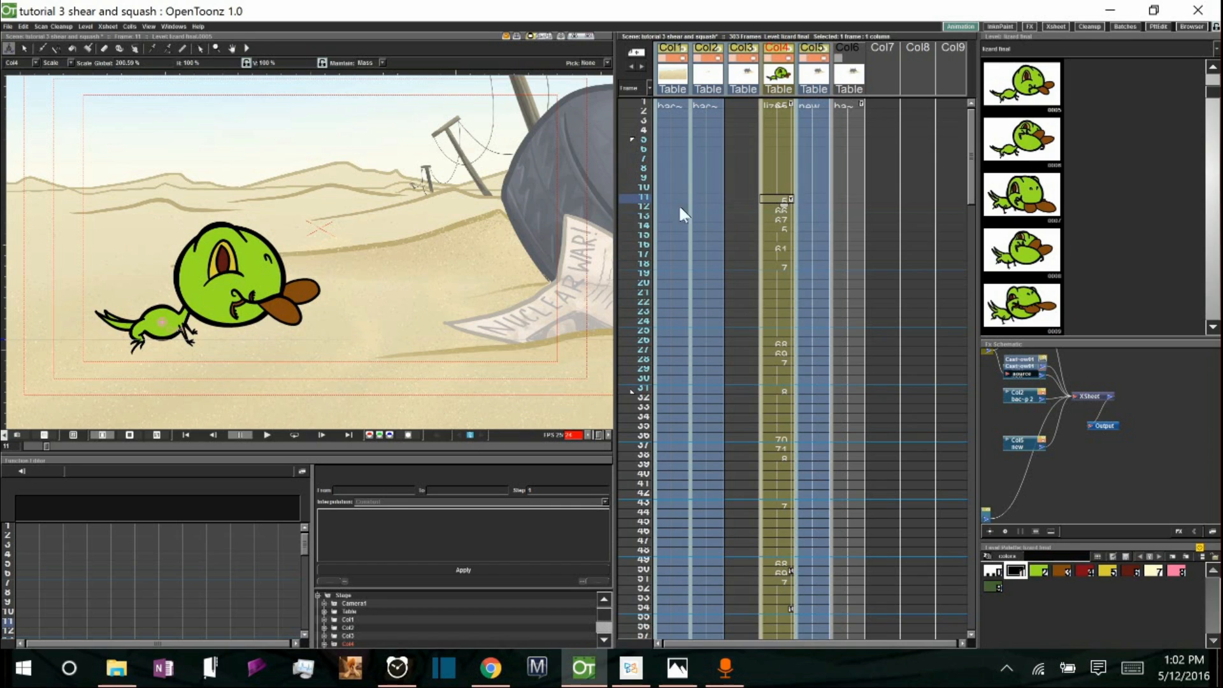
left_click(774, 207)
left_click(771, 216)
left_click(771, 225)
left_click(770, 235)
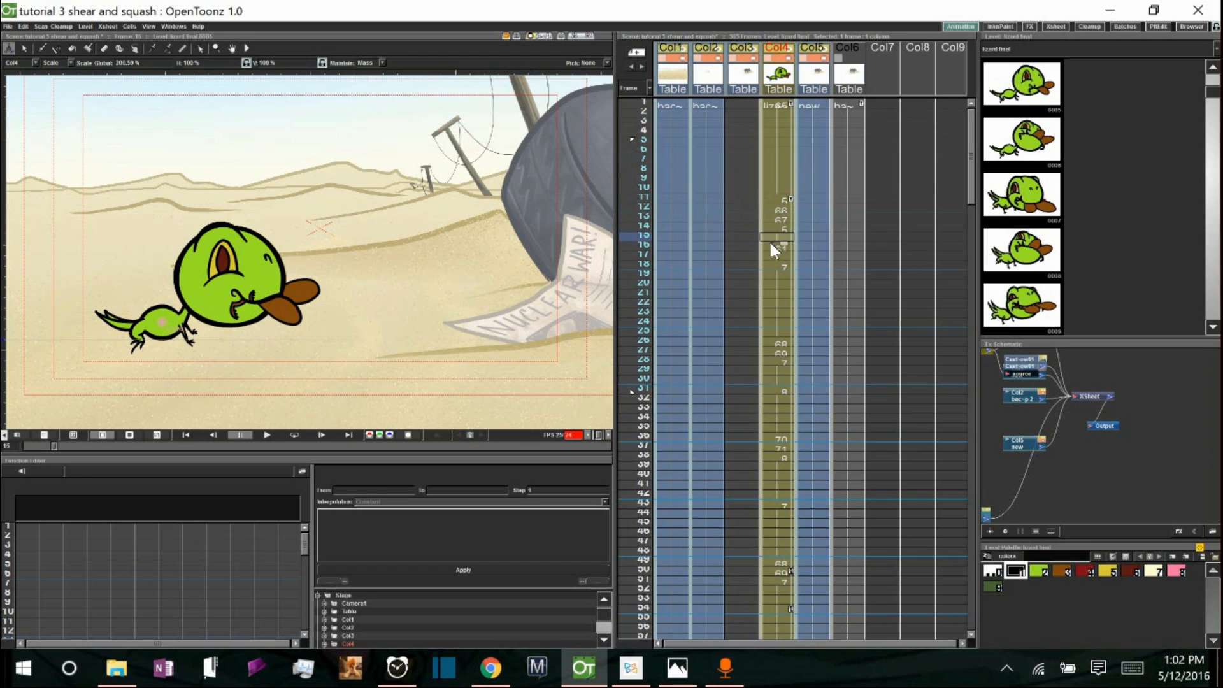
left_click(771, 245)
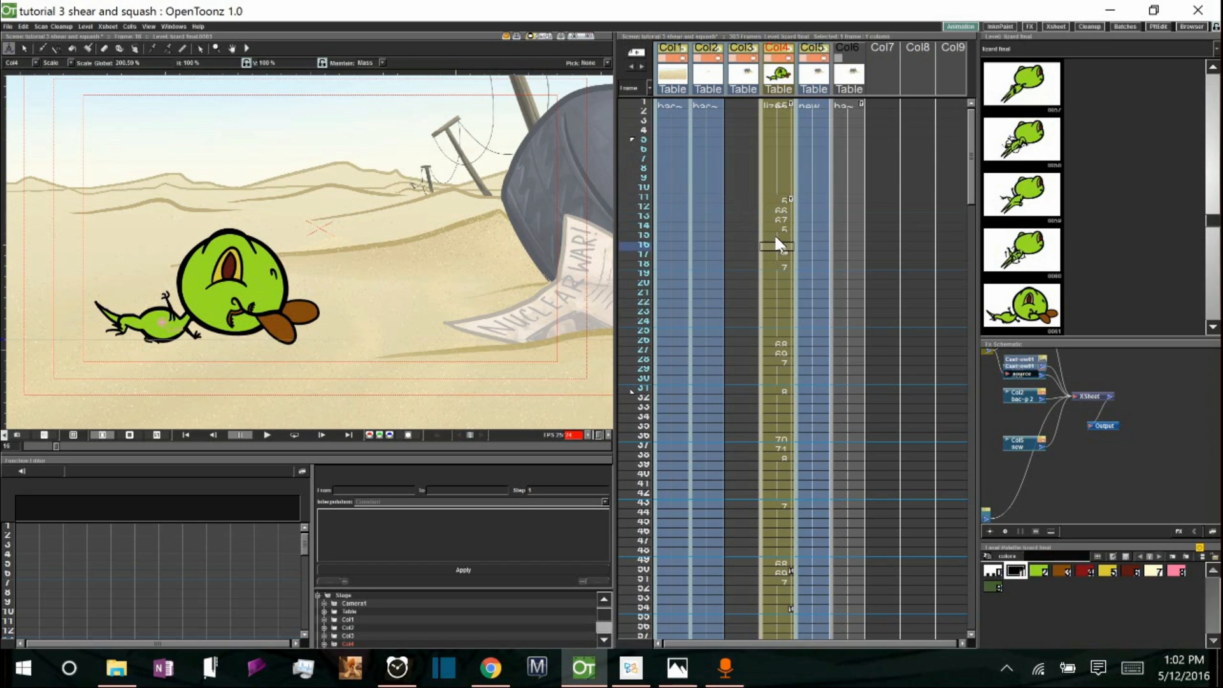
left_click(783, 237)
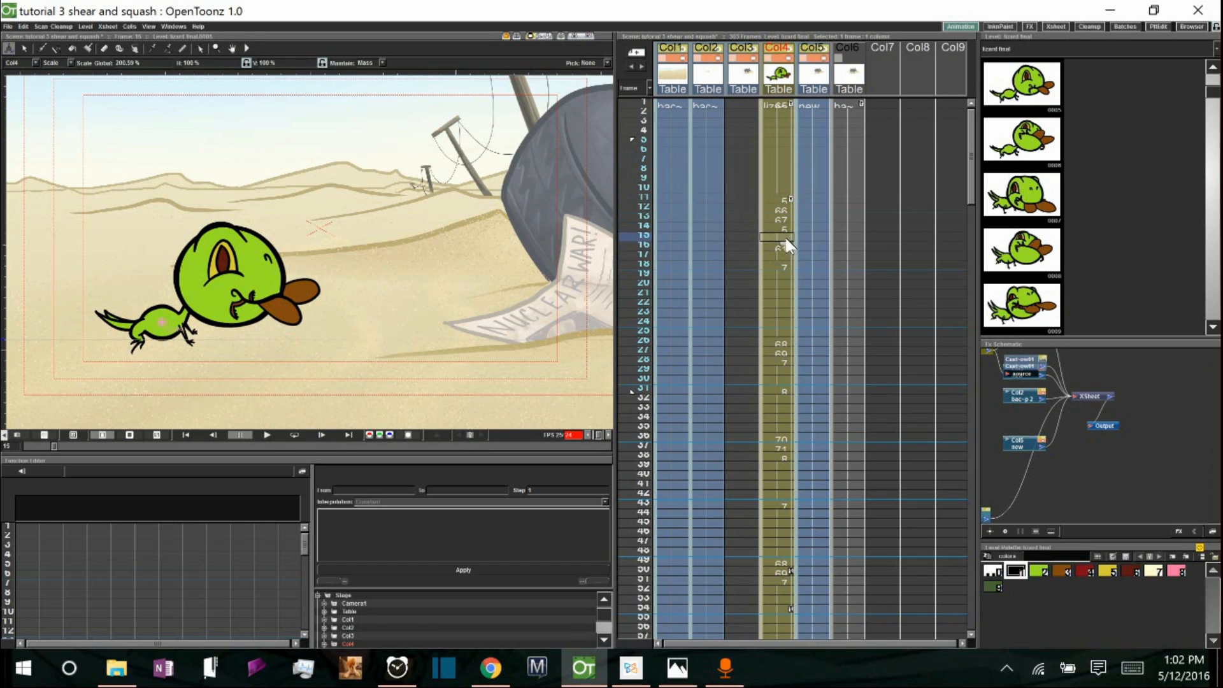
Try squashing the lizard at frame 15 with the Animate tool in Scale mode.
left_click(70, 63)
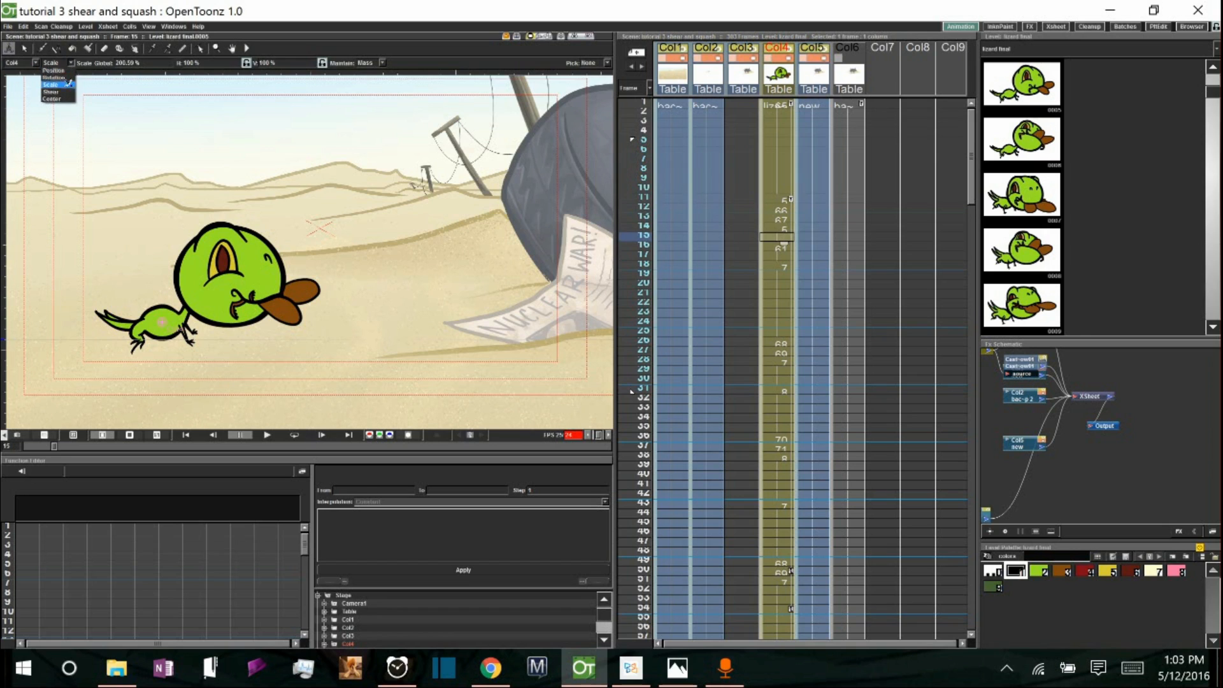
left_click(62, 86)
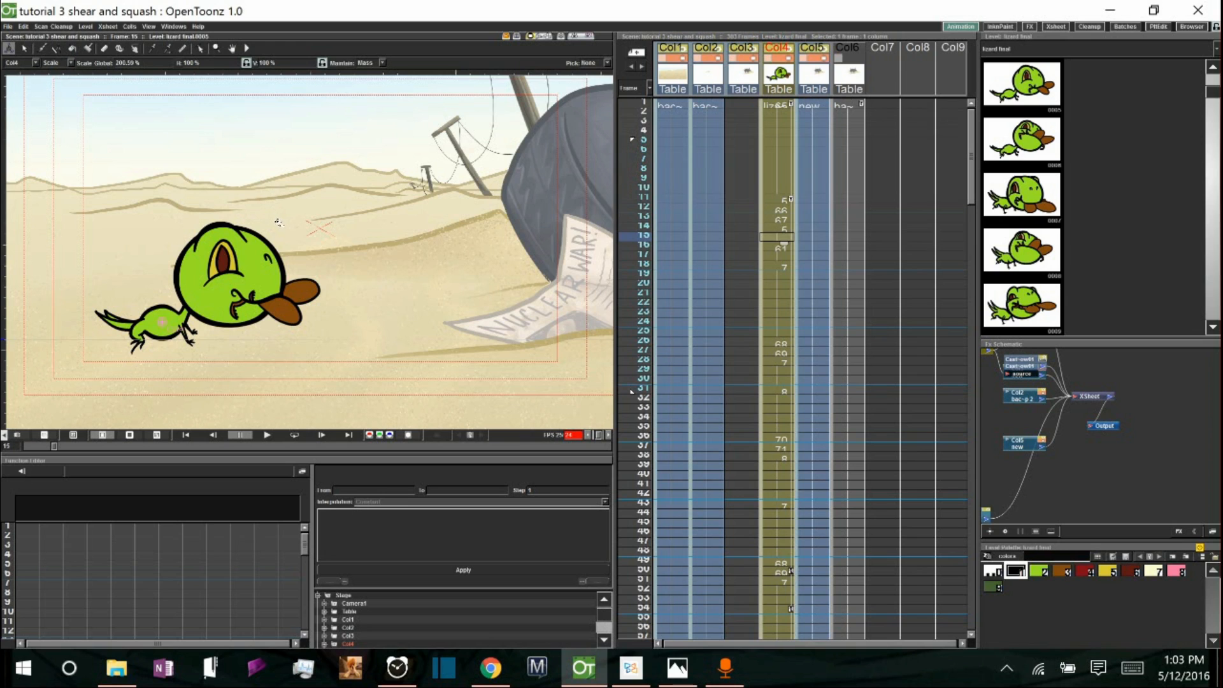
mouse_move(274, 212)
left_mouse_down()
mouse_move(277, 225)
mouse_move(277, 212)
left_mouse_up()
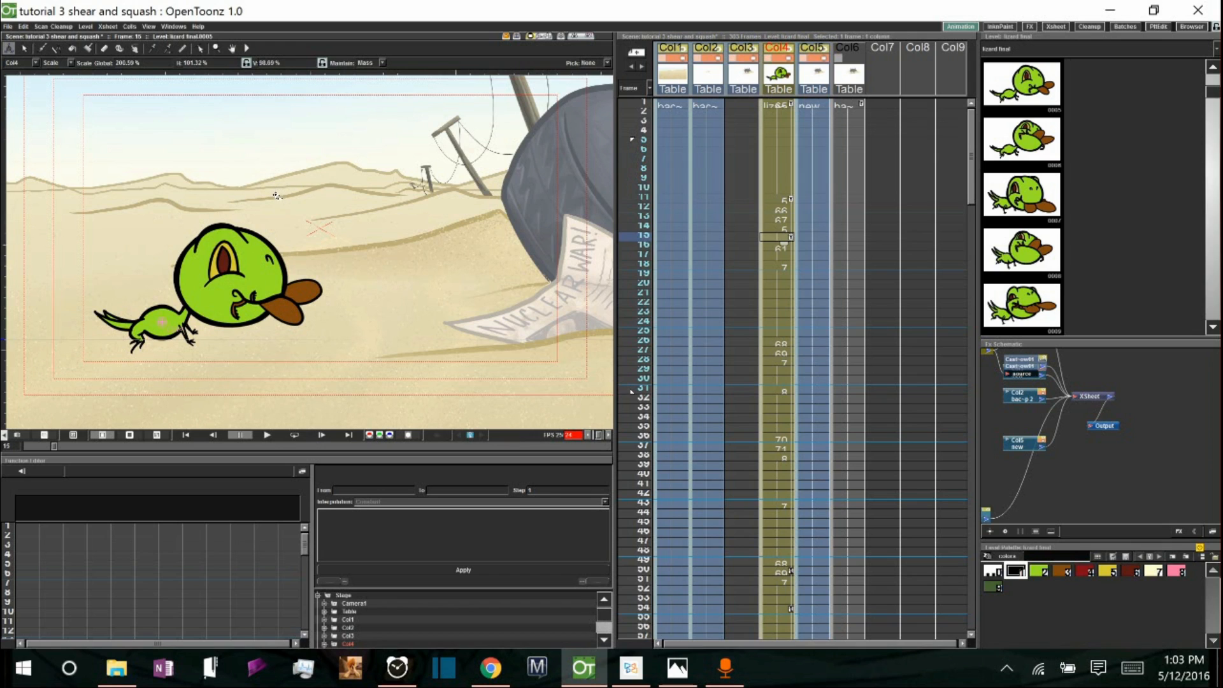
left_click_drag(276, 194, 277, 196)
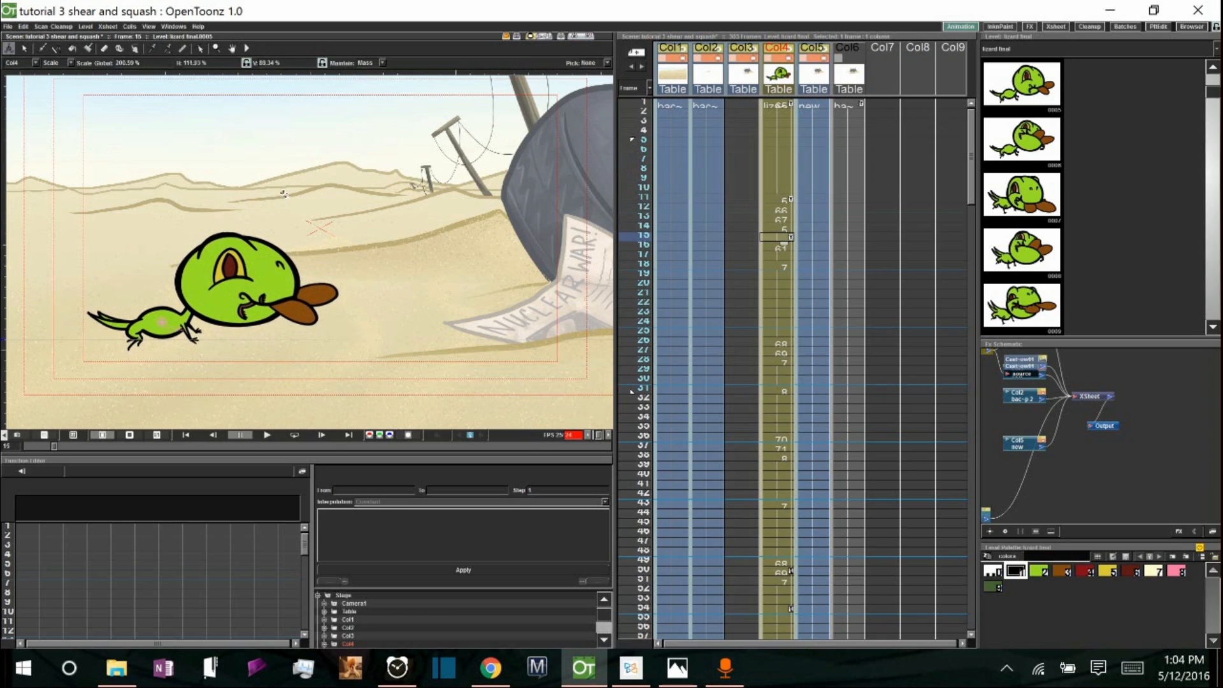
mouse_move(282, 182)
left_mouse_down()
mouse_move(290, 203)
mouse_move(291, 188)
left_mouse_up()
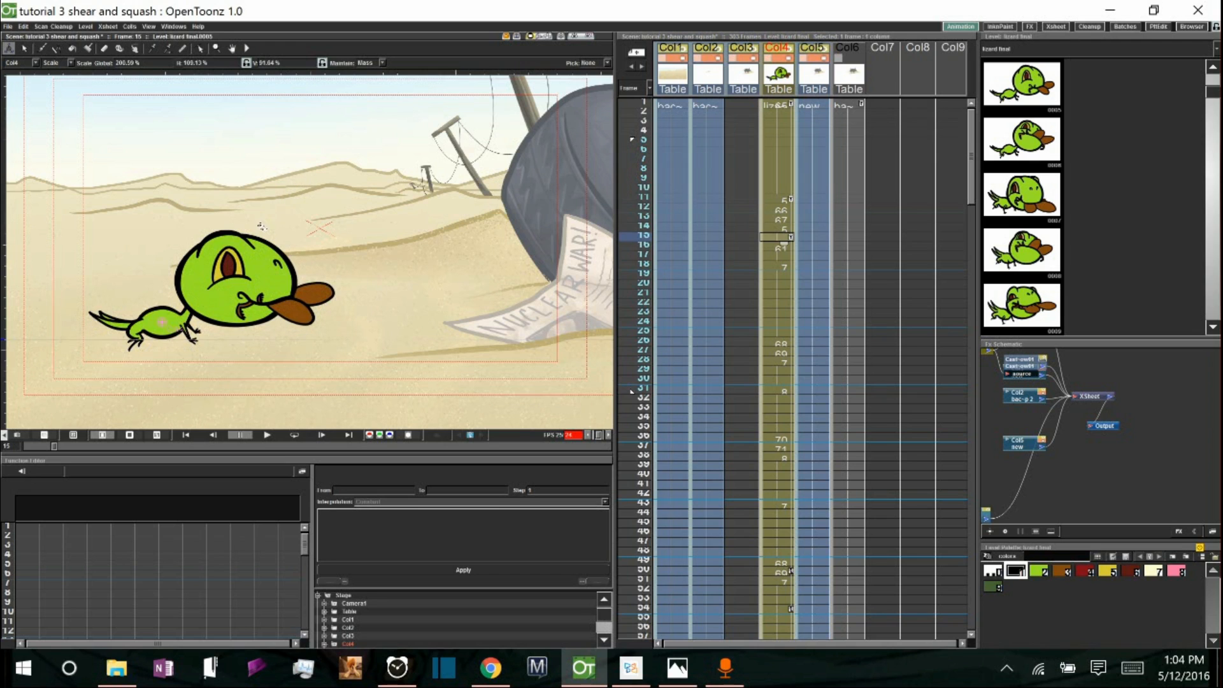
left_click_drag(275, 219, 276, 221)
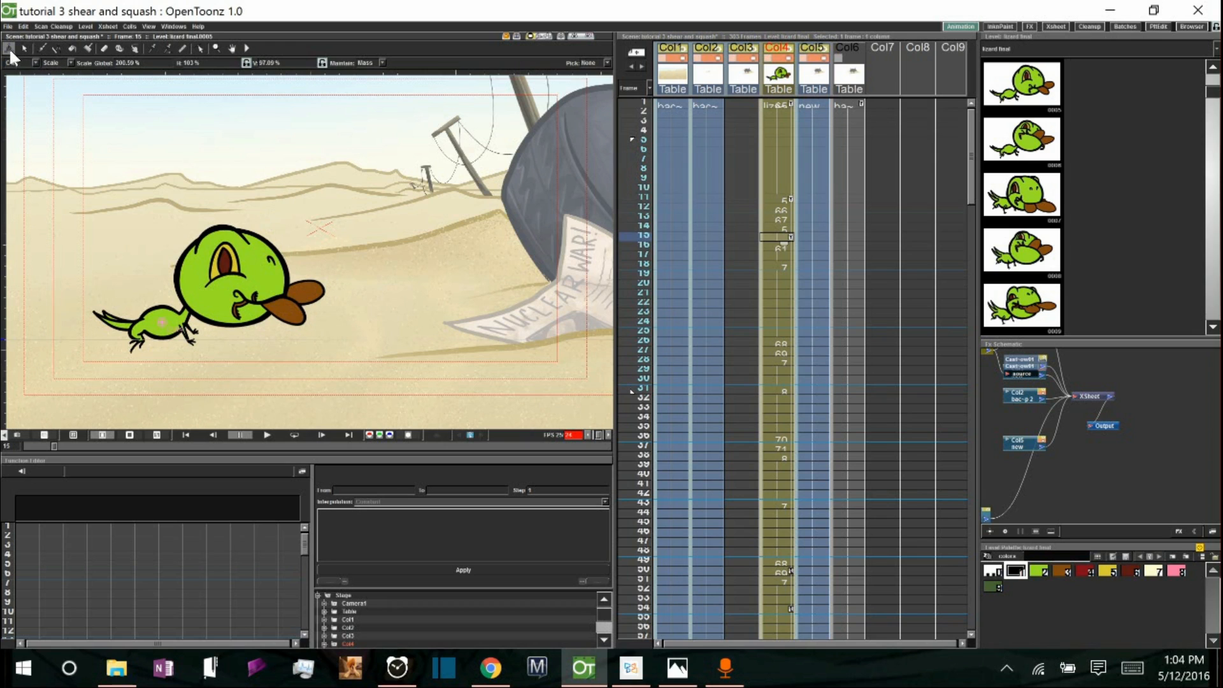
Switch the Animate tool to Center and move the lizard's pivot down to its feet.
left_click(71, 63)
left_click(52, 99)
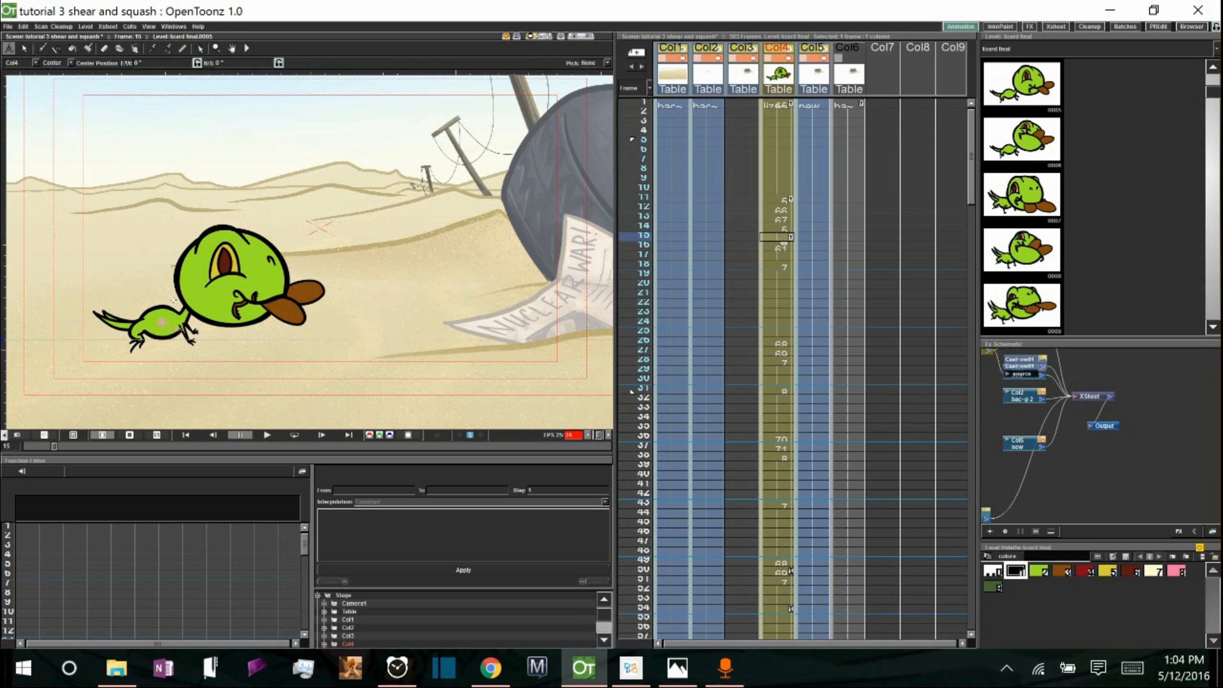
left_click_drag(162, 320, 167, 338)
left_click_drag(163, 342, 160, 343)
Squash the lizard at frame 15 in Scale mode to about 127% horizontal and 79% vertical.
left_click(71, 63)
left_click(62, 84)
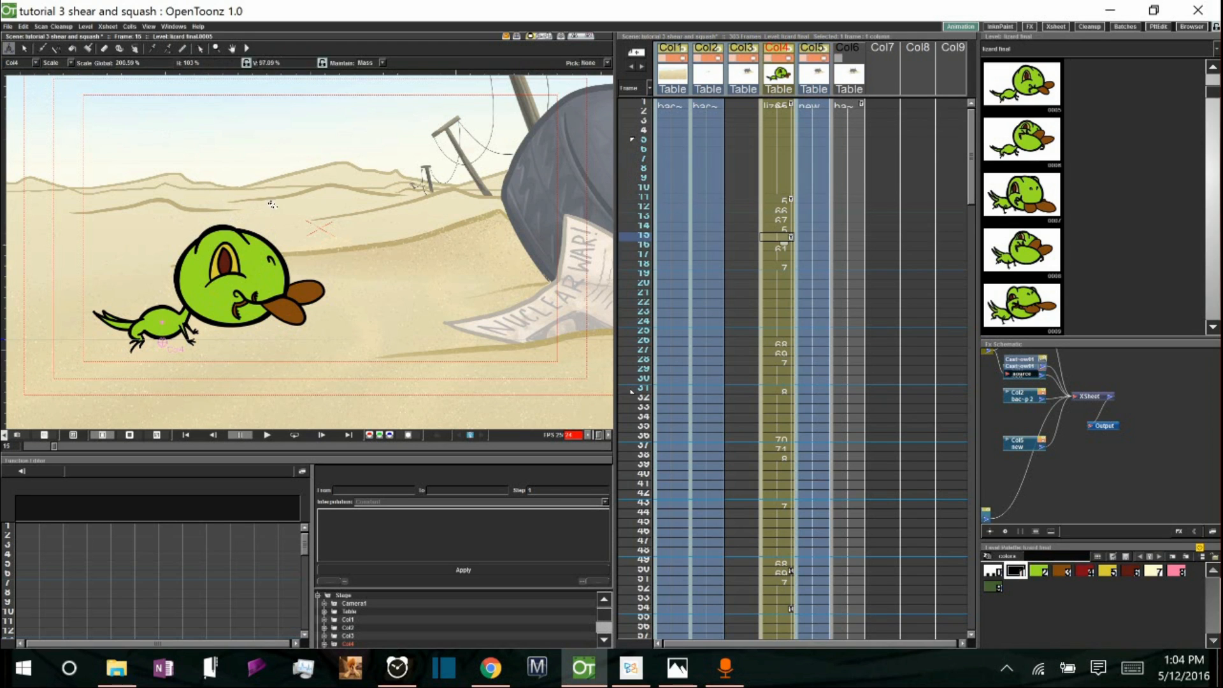
left_click_drag(273, 204, 282, 212)
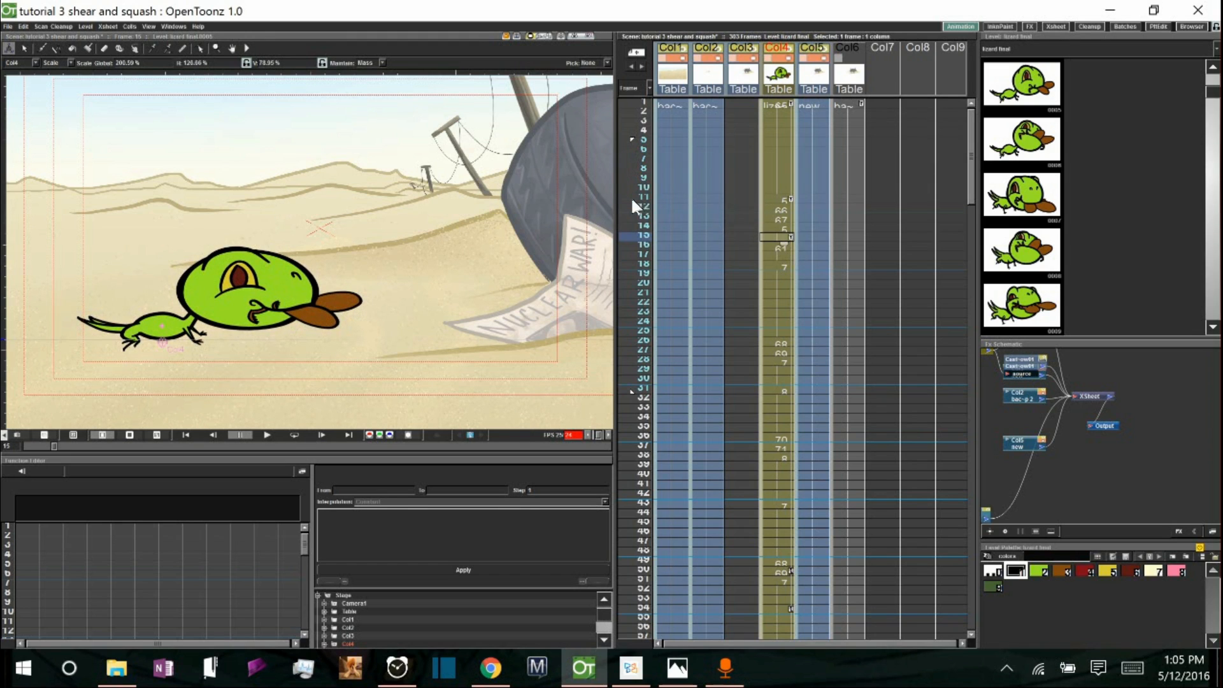
Scrub between frames 11 and 19 to check how the squash carries across the frames.
left_click_drag(625, 194, 626, 270)
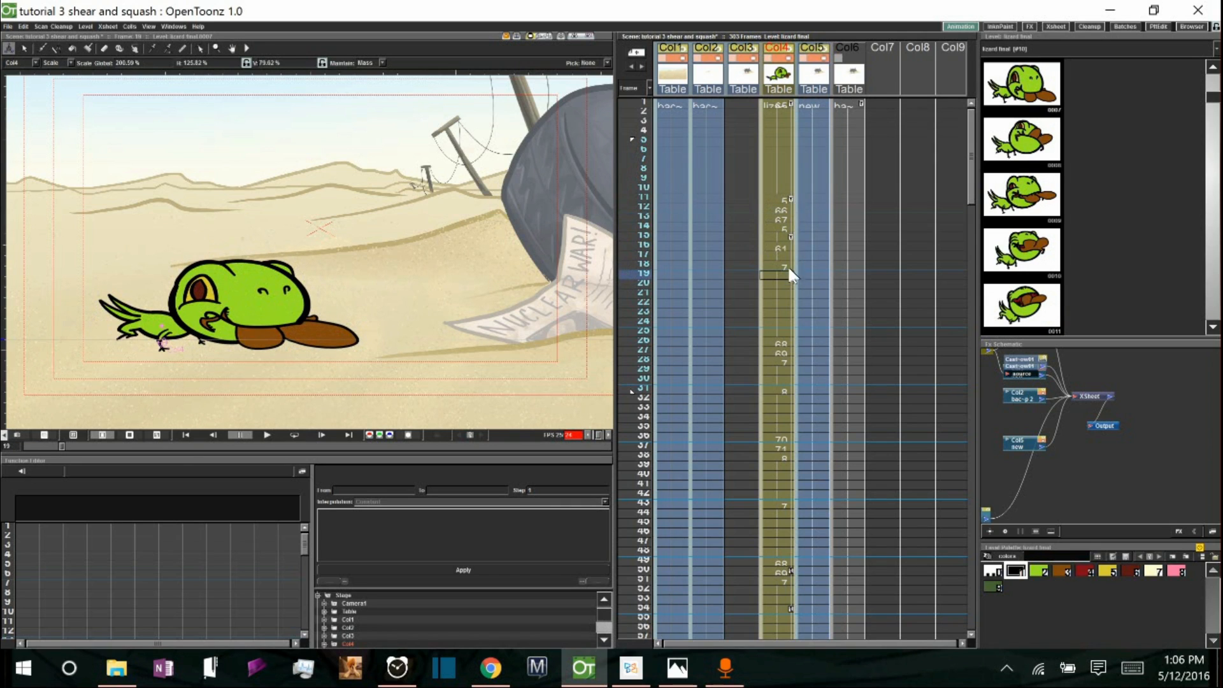
left_click(791, 198)
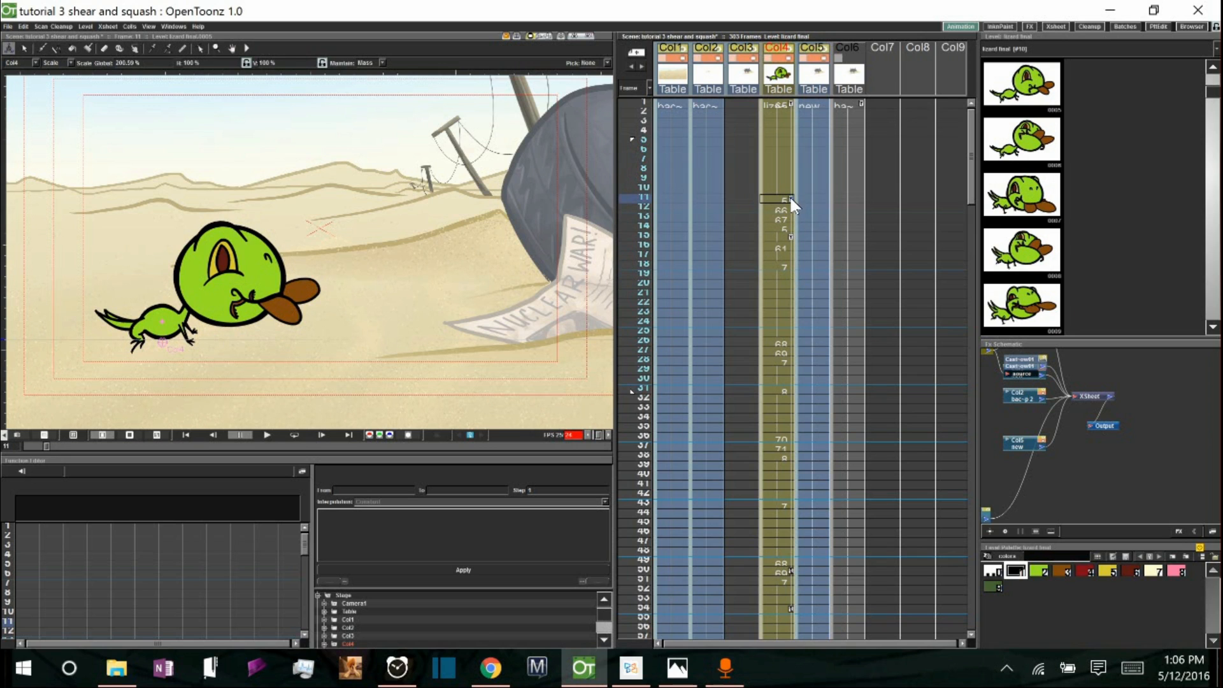
left_click_drag(628, 243, 634, 203)
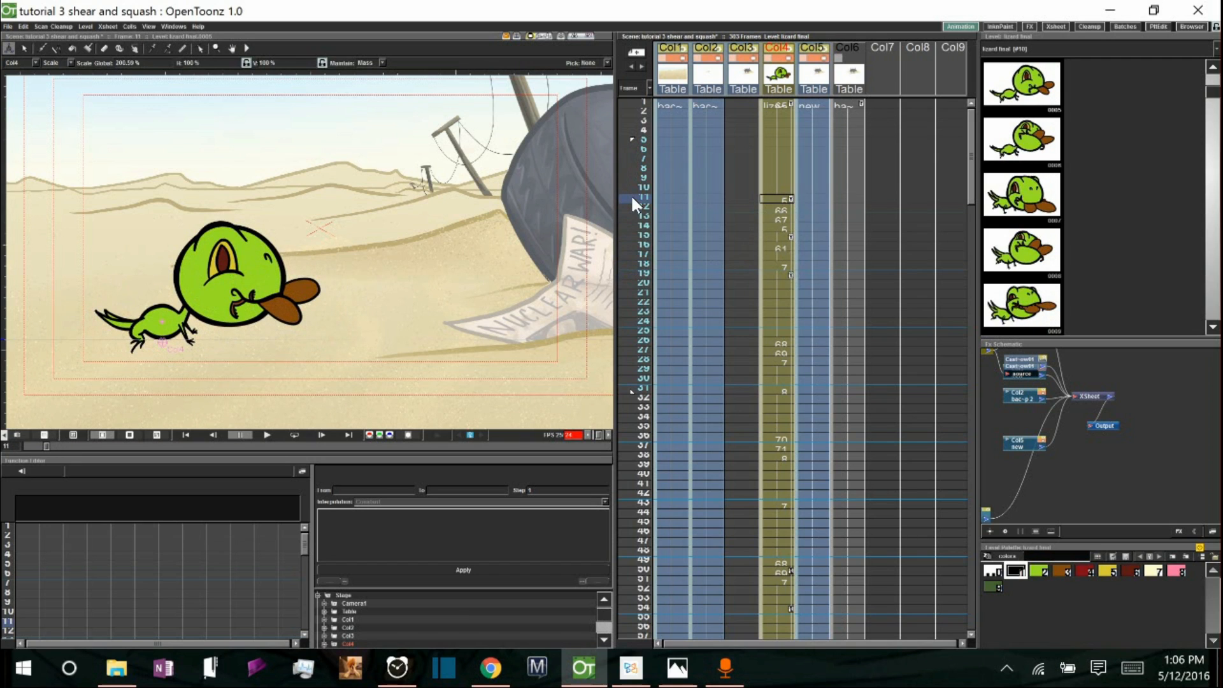
left_click(788, 274)
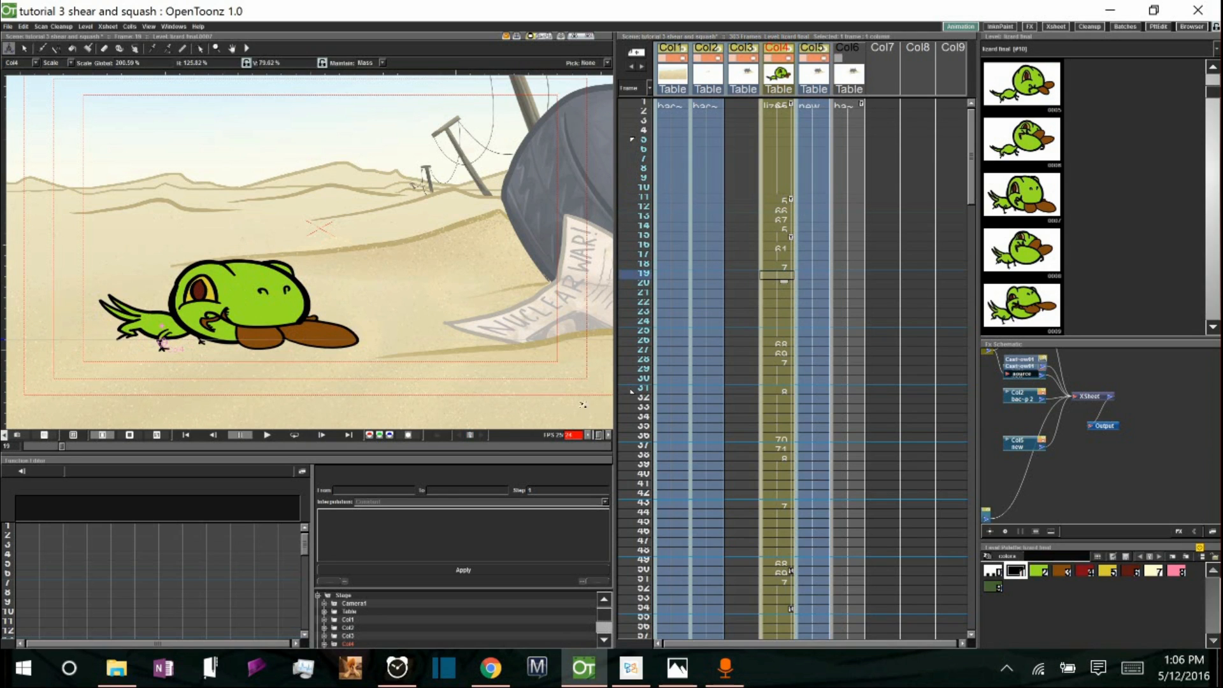
In the function editor spreadsheet, set Col4's horizontal and vertical scale at frame 19 to 100.
left_click_drag(280, 454, 281, 431)
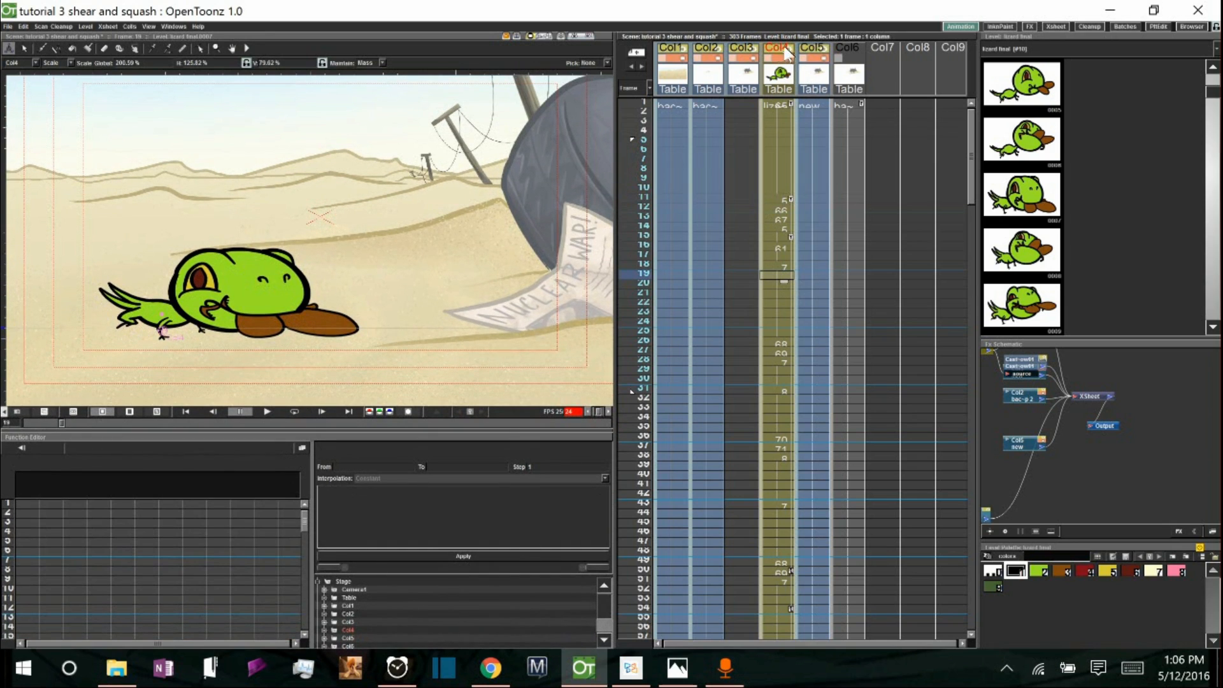
left_click(350, 630)
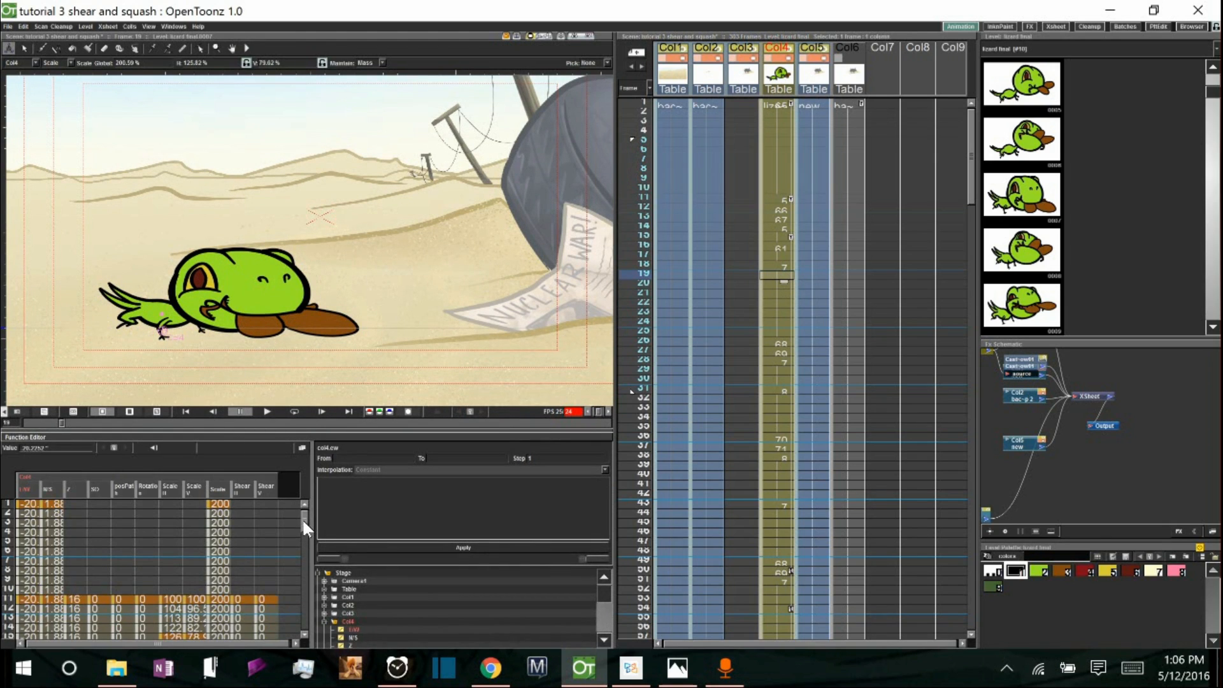
scroll(300, 525, "down", 3)
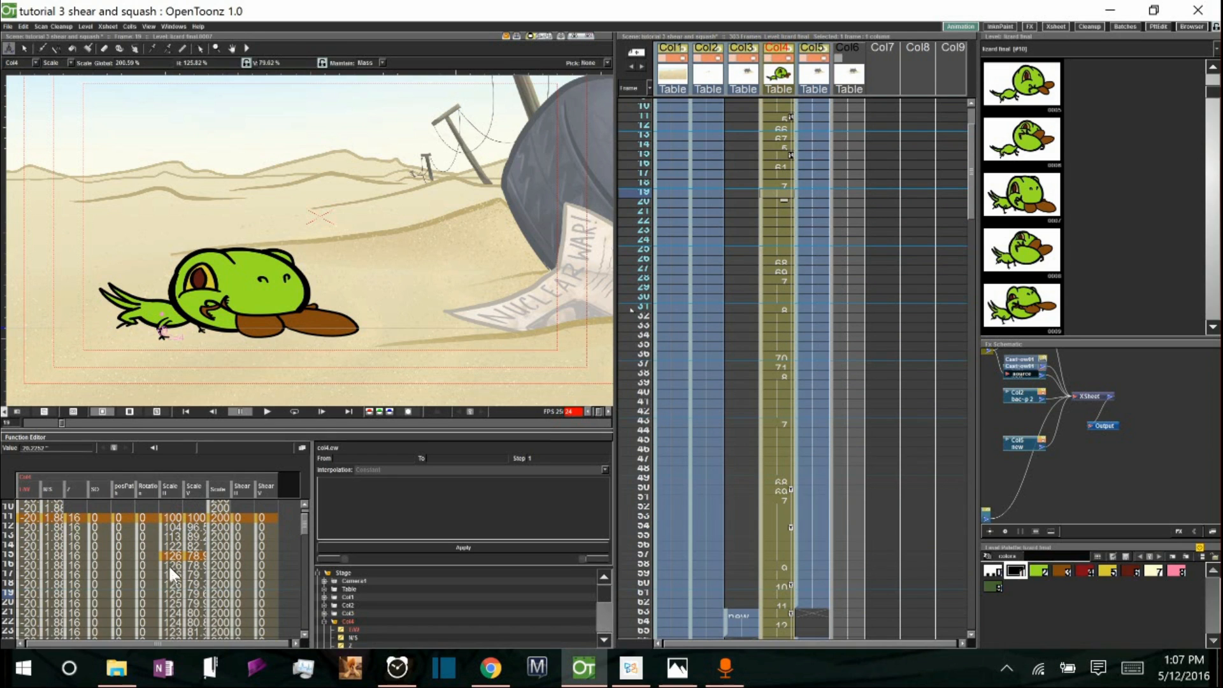
left_click(172, 594)
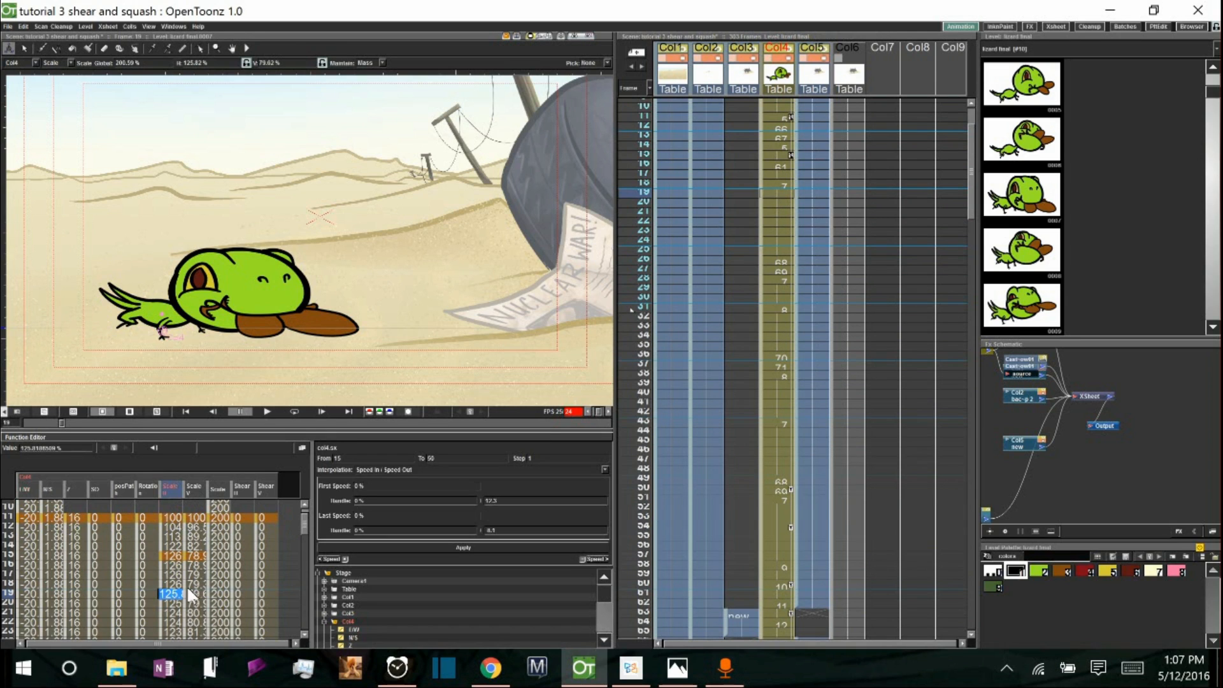
type("100")
key("Return")
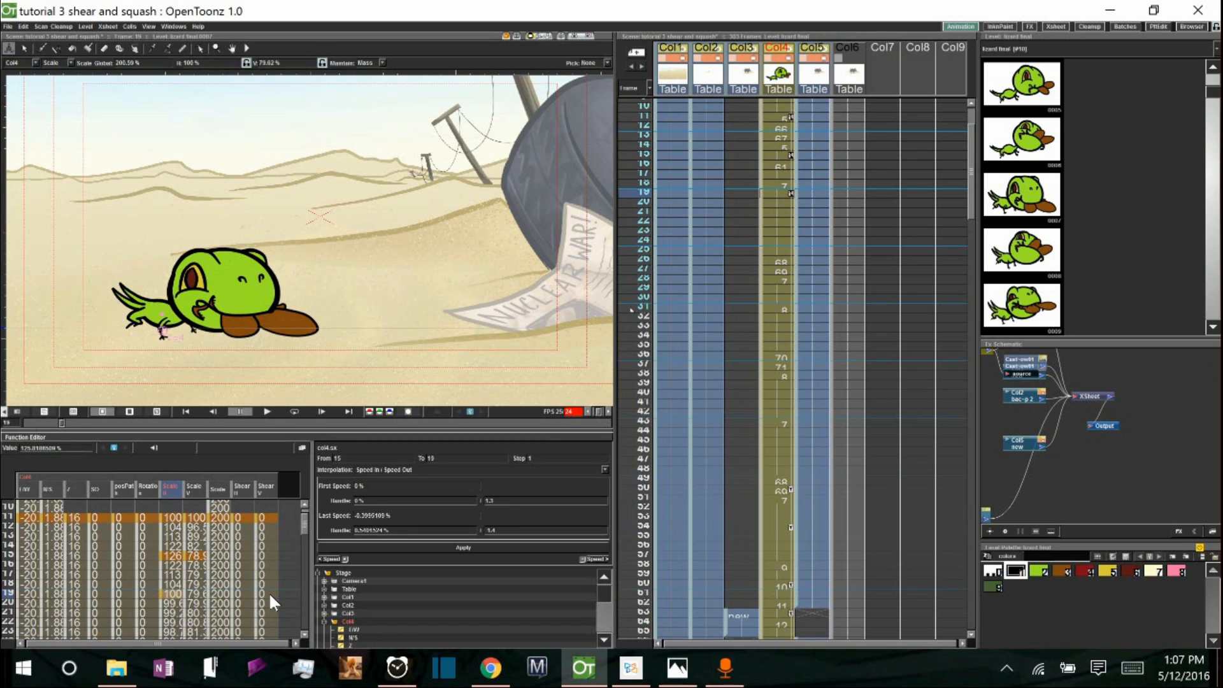
double_click(194, 591)
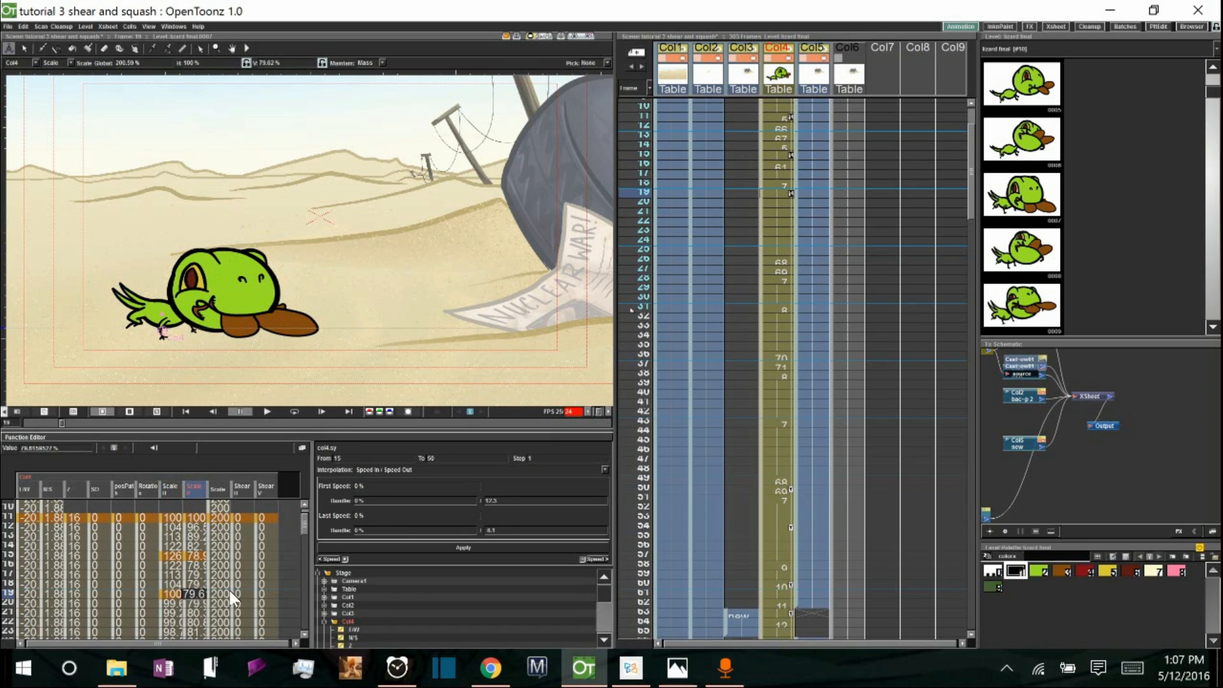
left_click_drag(184, 594, 213, 594)
type("100")
key("Return")
Scrub through frames 10 to 21 to review the squash and recovery of the lizard.
left_click_drag(632, 190, 627, 273)
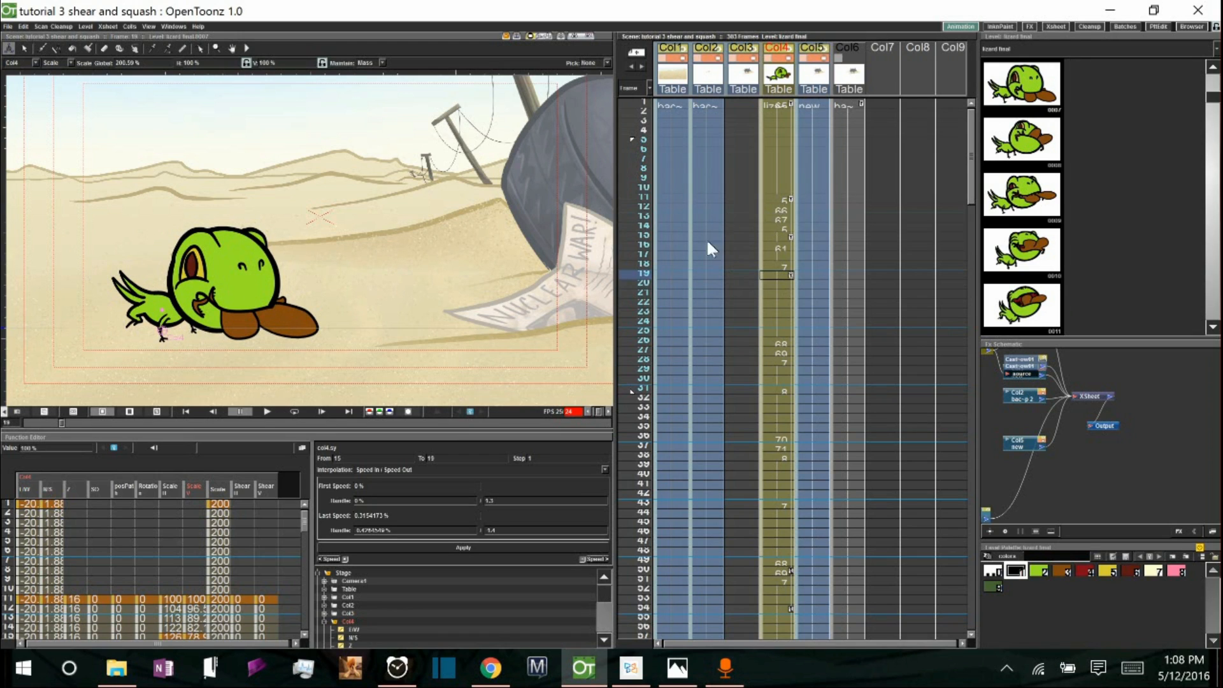
left_click(639, 235)
left_click_drag(629, 240, 632, 258)
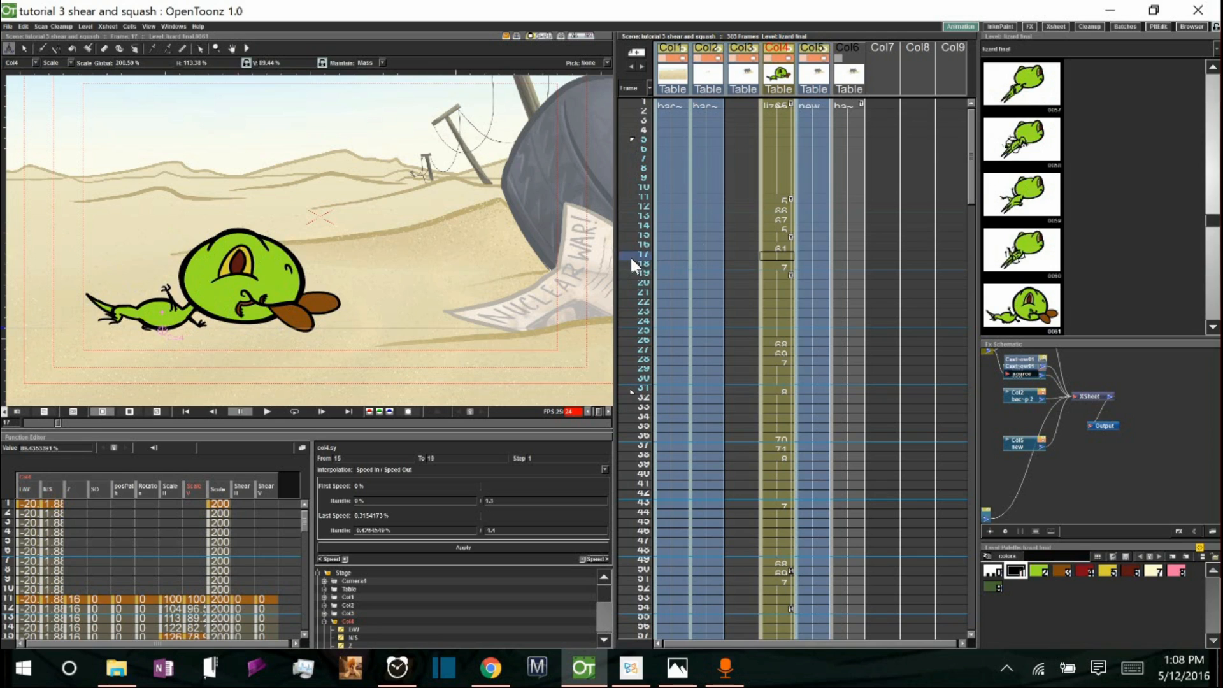
left_click(789, 256)
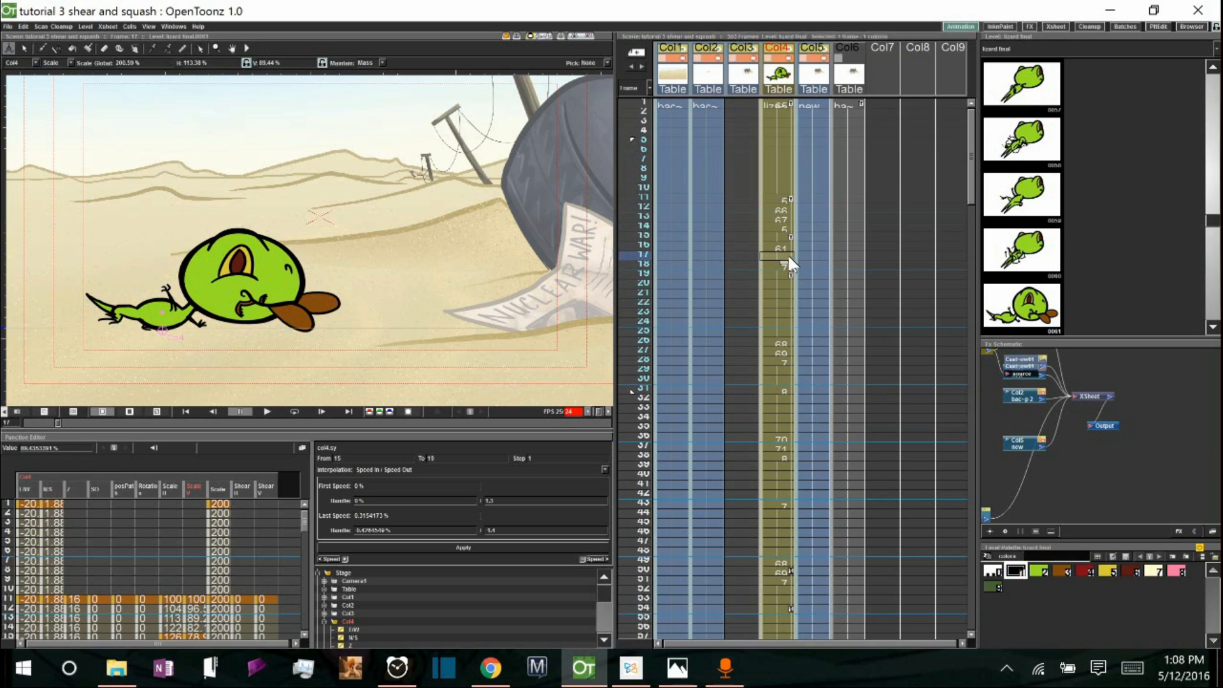
left_click(469, 411)
mouse_move(632, 256)
left_mouse_down()
mouse_move(633, 308)
mouse_move(633, 292)
left_mouse_up()
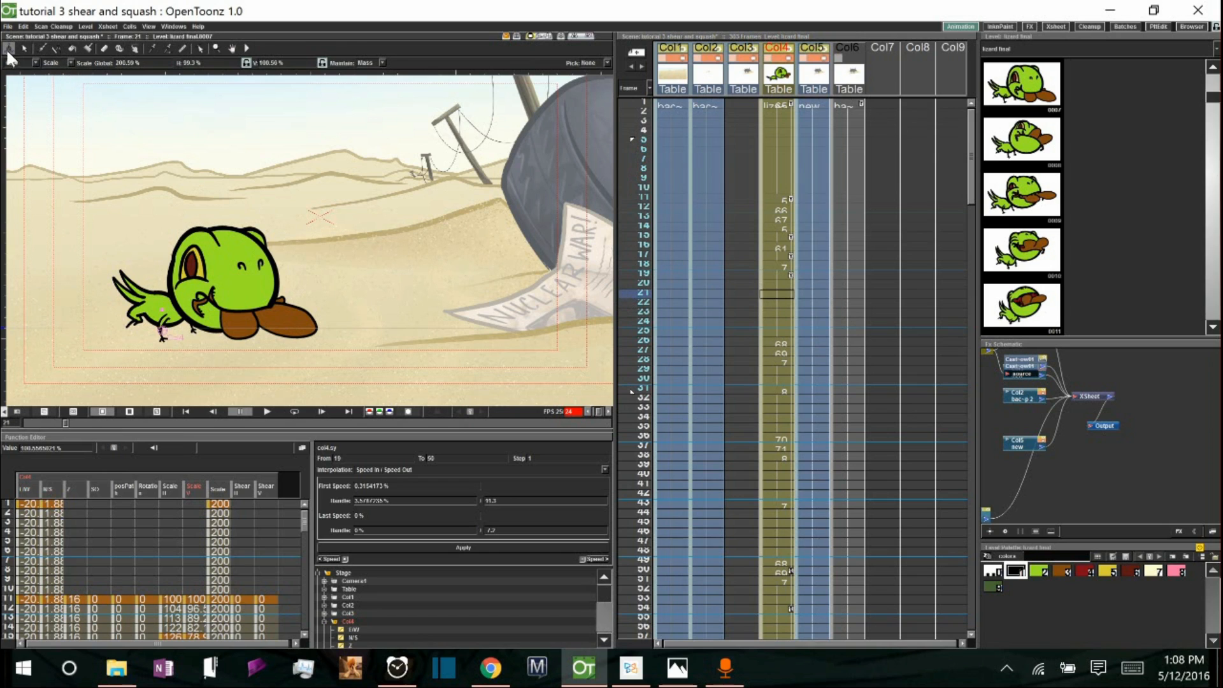
Switch the Animate tool to Shear mode, shear the lizard at frame 21 about -32 horizontally, and scrub to check.
left_click(71, 63)
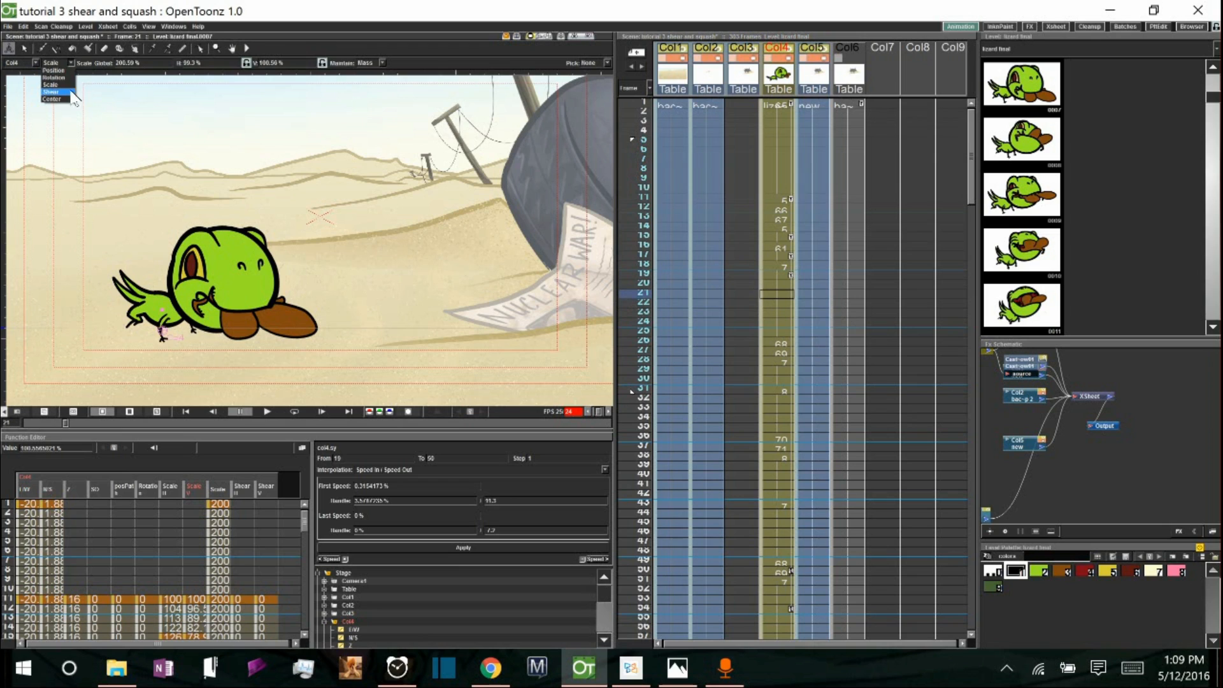
left_click(51, 91)
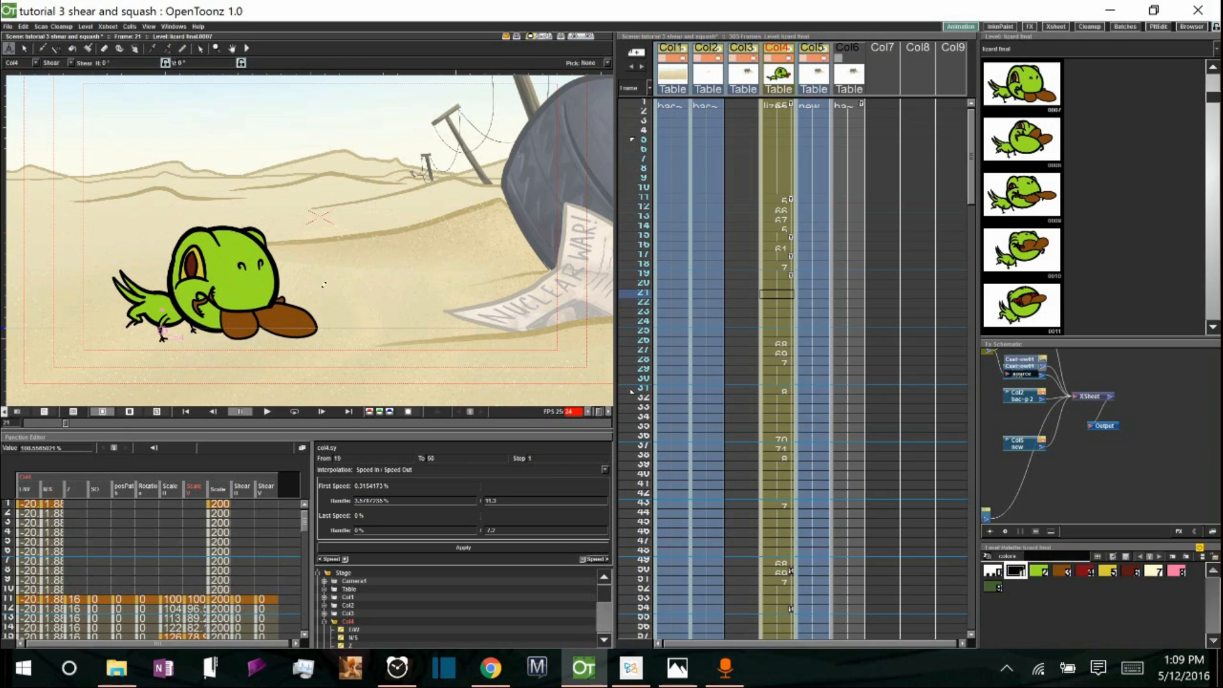
left_click_drag(319, 278, 320, 279)
left_click_drag(323, 279, 330, 279)
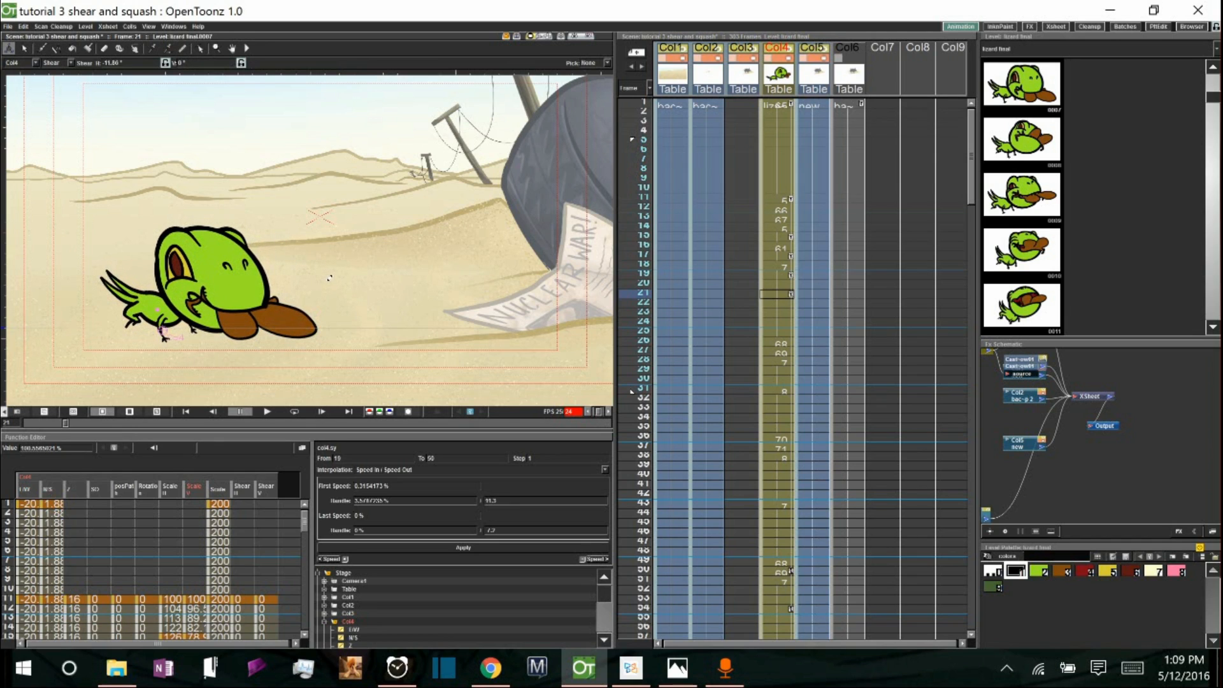
left_click_drag(628, 245, 624, 290)
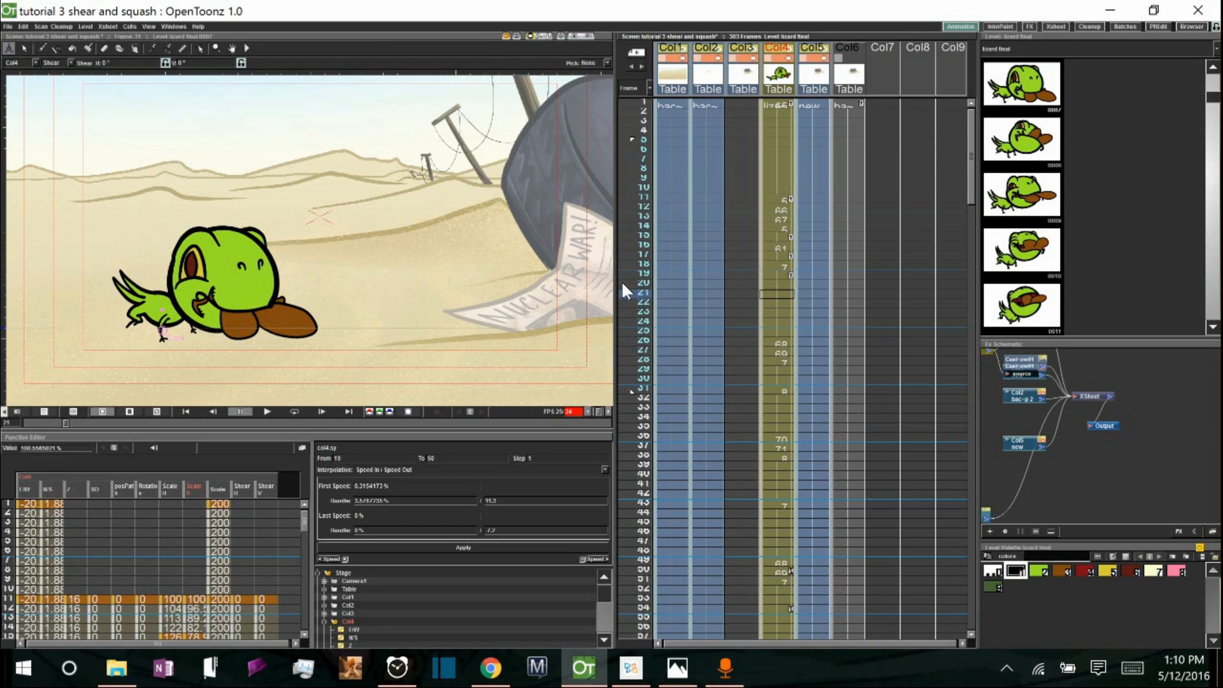
Switch the Animate tool to Center mode and move the lizard's pivot slightly down near its feet.
left_click(52, 62)
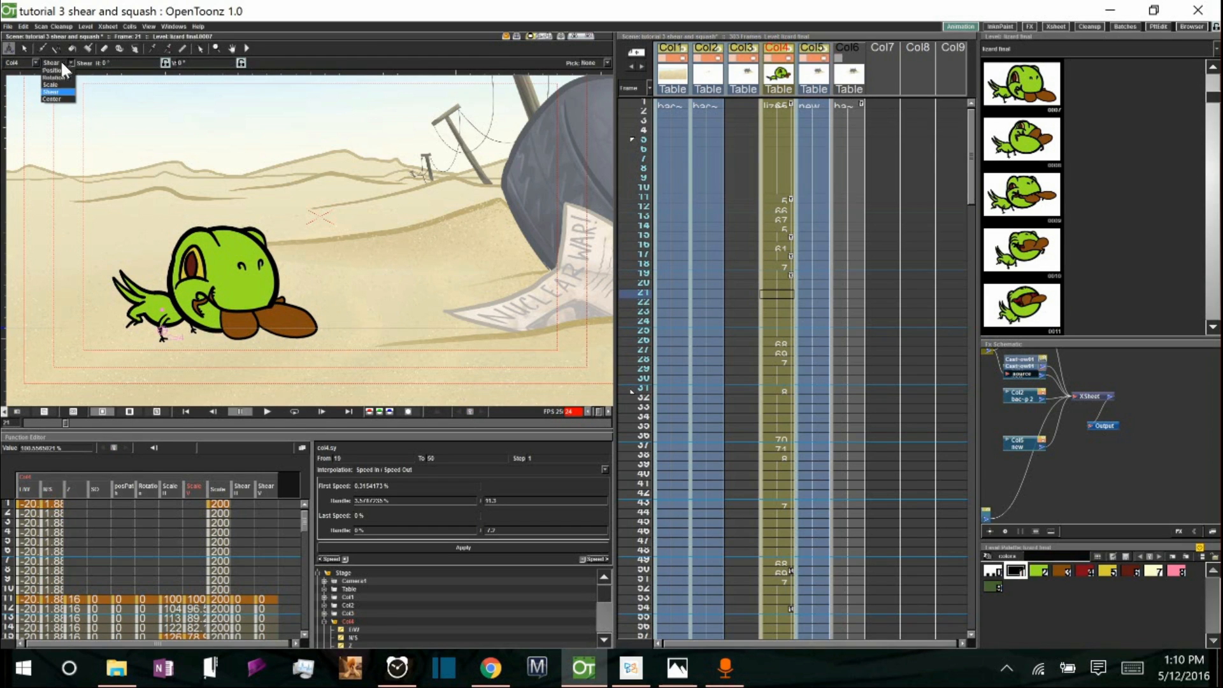
left_click(60, 99)
left_click_drag(161, 330, 163, 339)
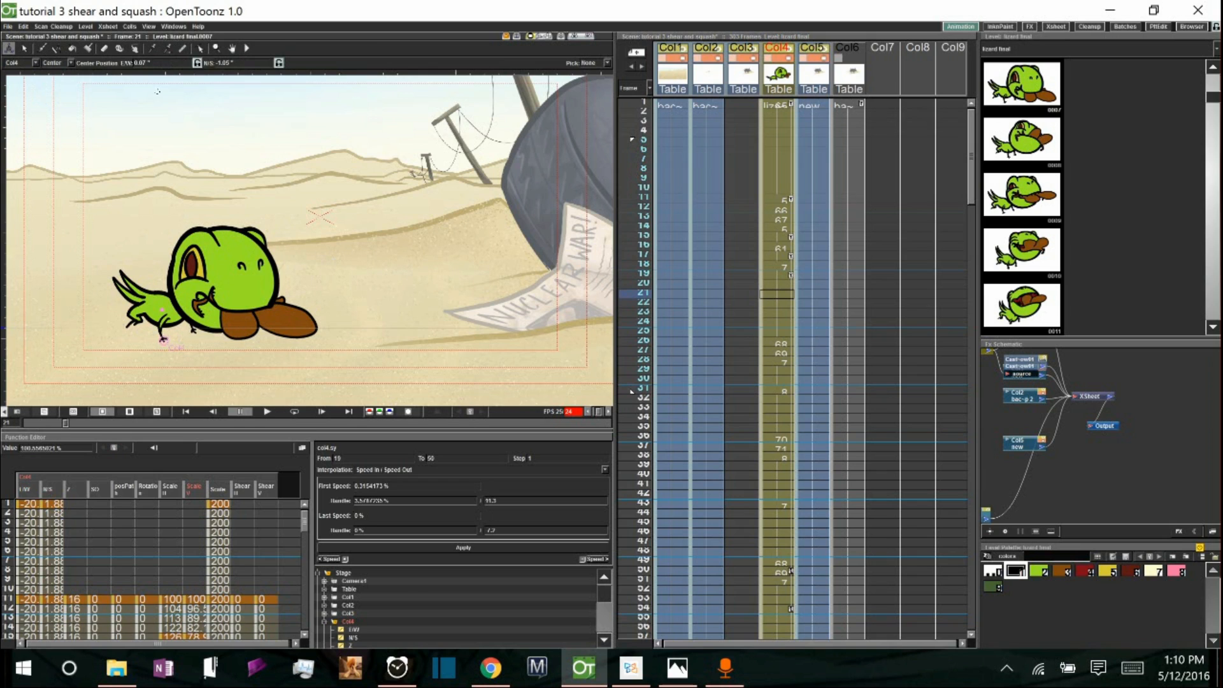
Switch back to Shear mode and shear the lizard at frame 21 about -17 horizontally.
left_click(72, 68)
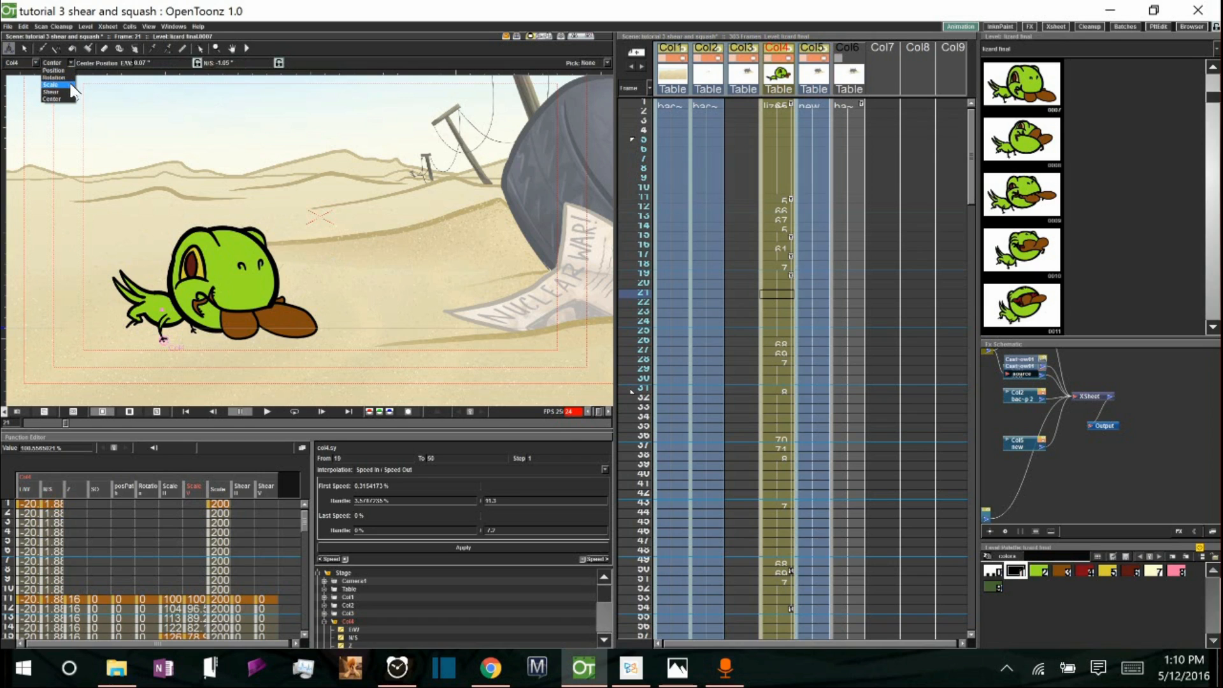
left_click(60, 92)
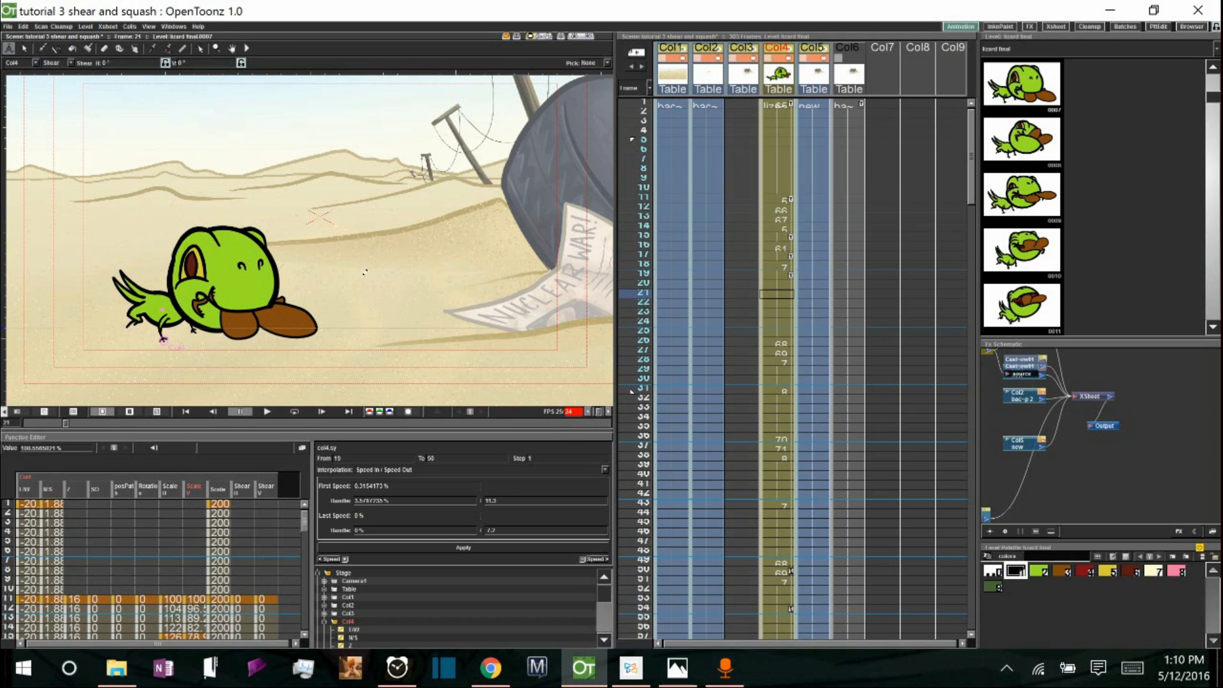
left_click_drag(364, 267, 373, 267)
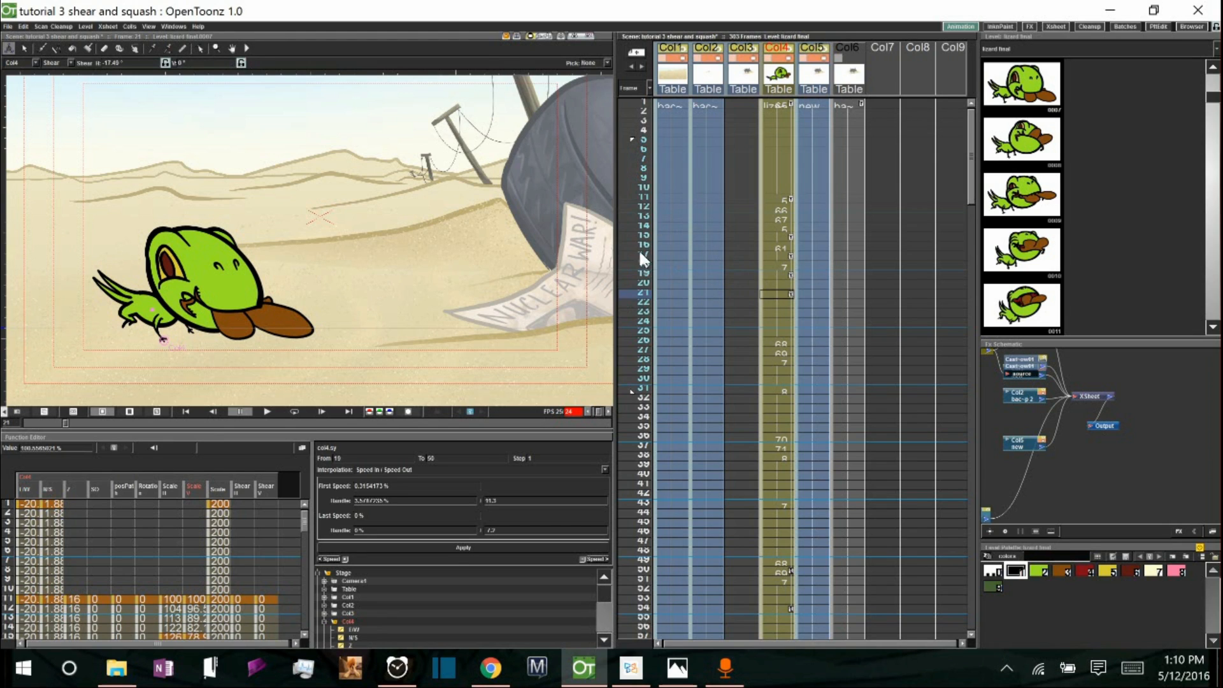
Scrub and select Col4's frames 11 to 21 in the xsheet to review the sheared motion.
left_click_drag(628, 215, 632, 297)
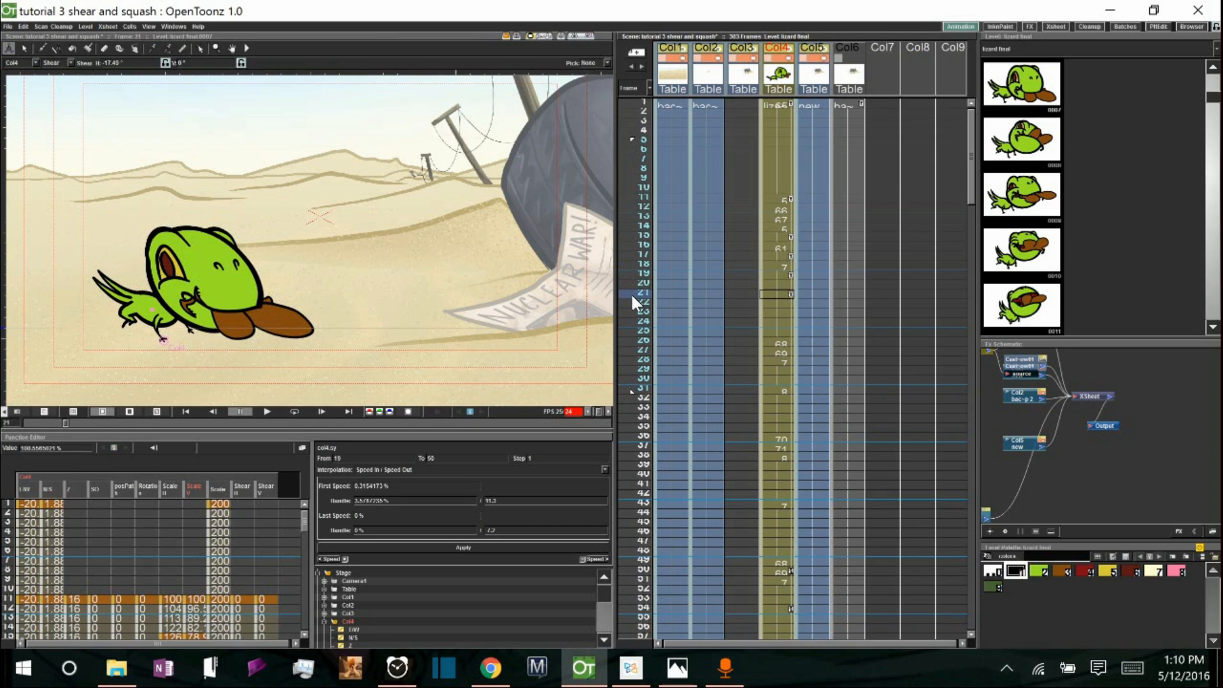
left_click(790, 273)
left_click(790, 198)
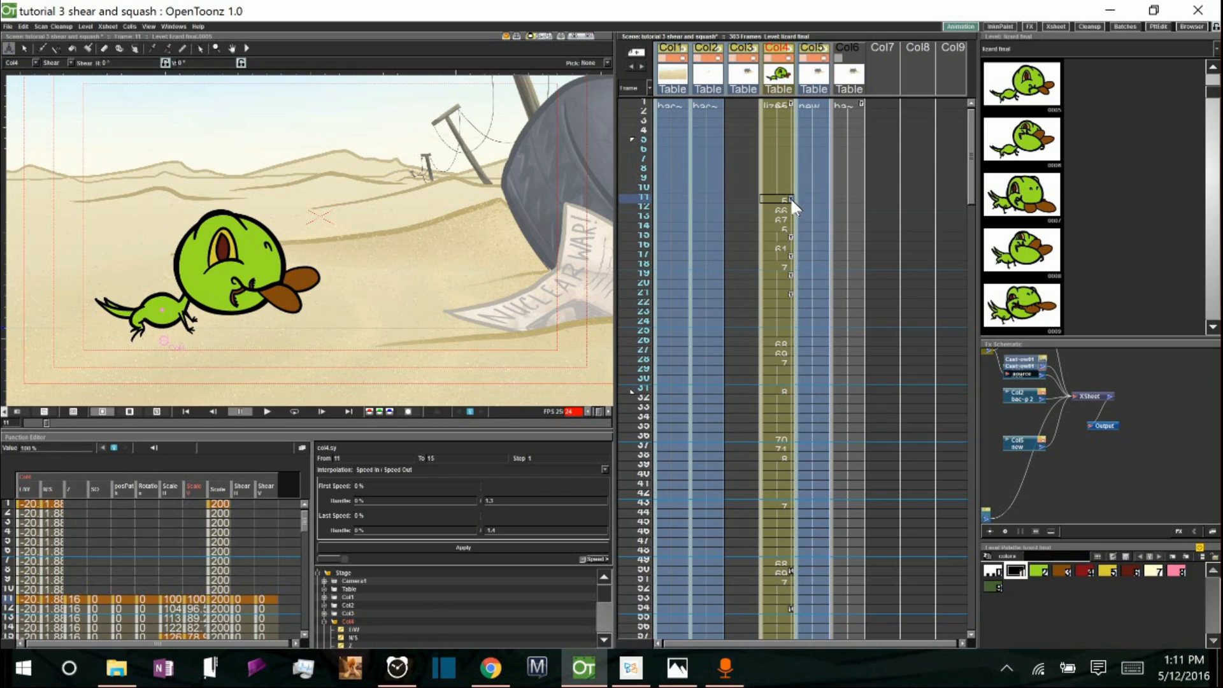
left_click_drag(790, 199, 790, 328)
left_click_drag(633, 204, 626, 139)
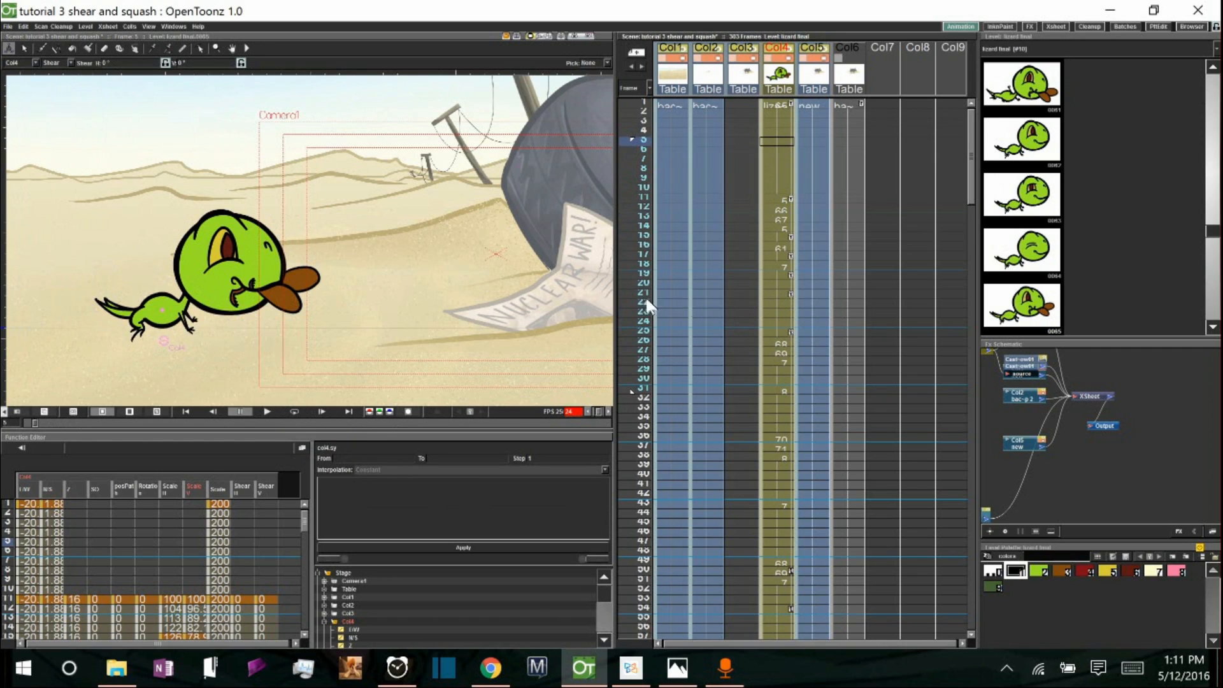
Reduce the lizard's shear at frame 21 to about -13 and play the animation from frame 5.
left_click(629, 292)
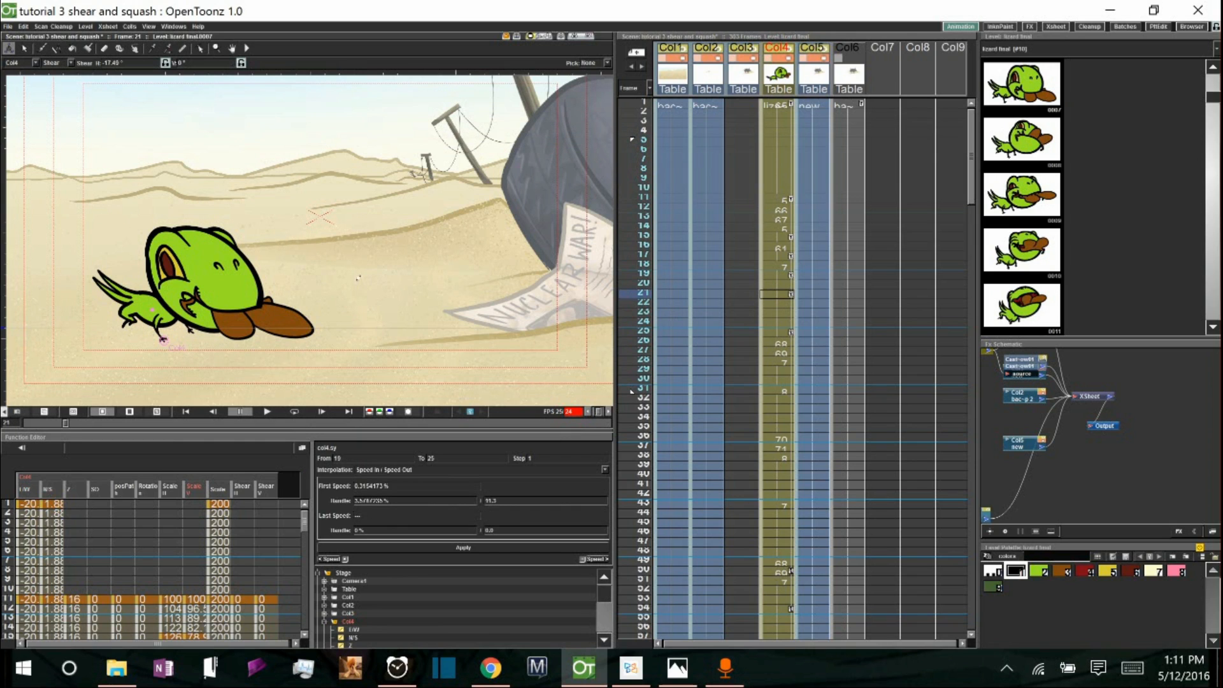
left_click_drag(361, 276, 362, 276)
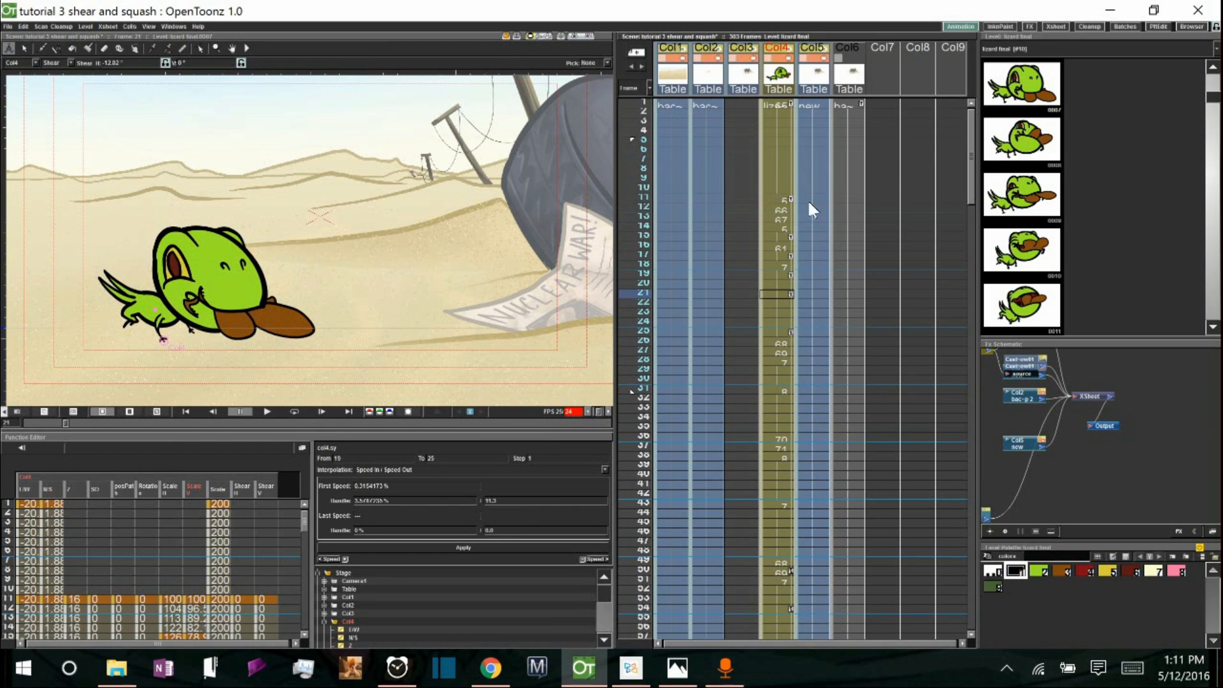
left_click(622, 139)
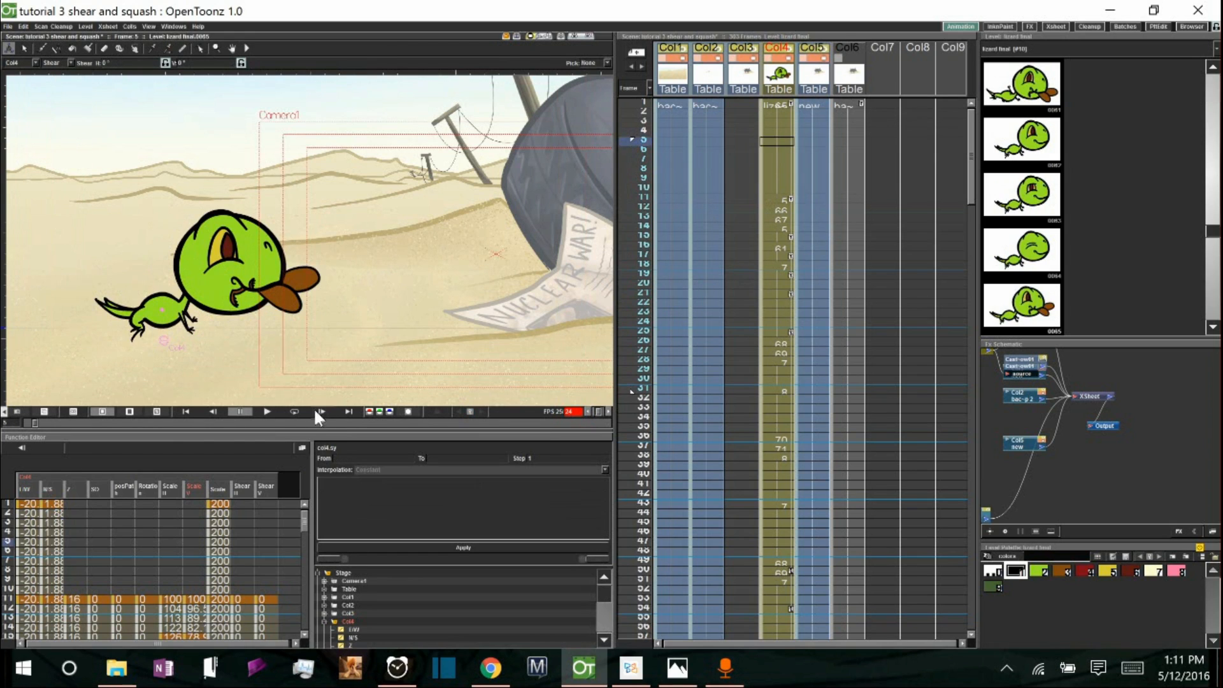
left_click(267, 411)
Ease the lizard's shear at frame 21 to about -8, then play the animation from frame 5 to review.
left_click(782, 292)
left_click_drag(381, 281, 387, 285)
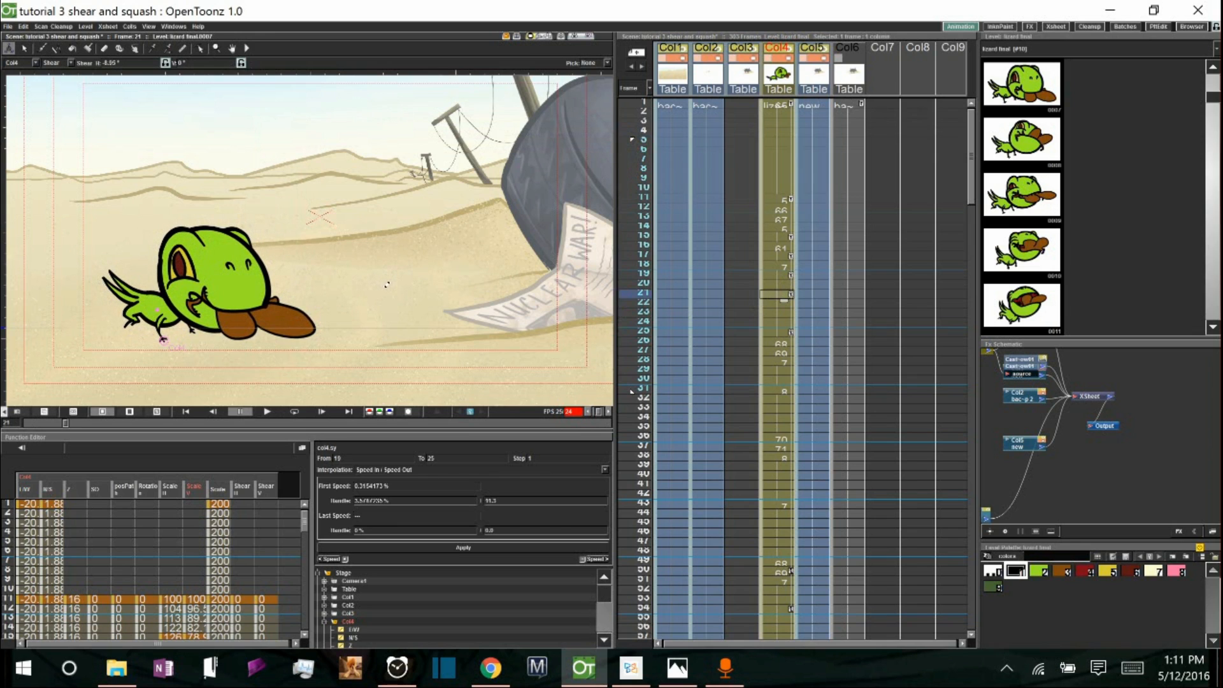
left_click(631, 139)
left_click(268, 413)
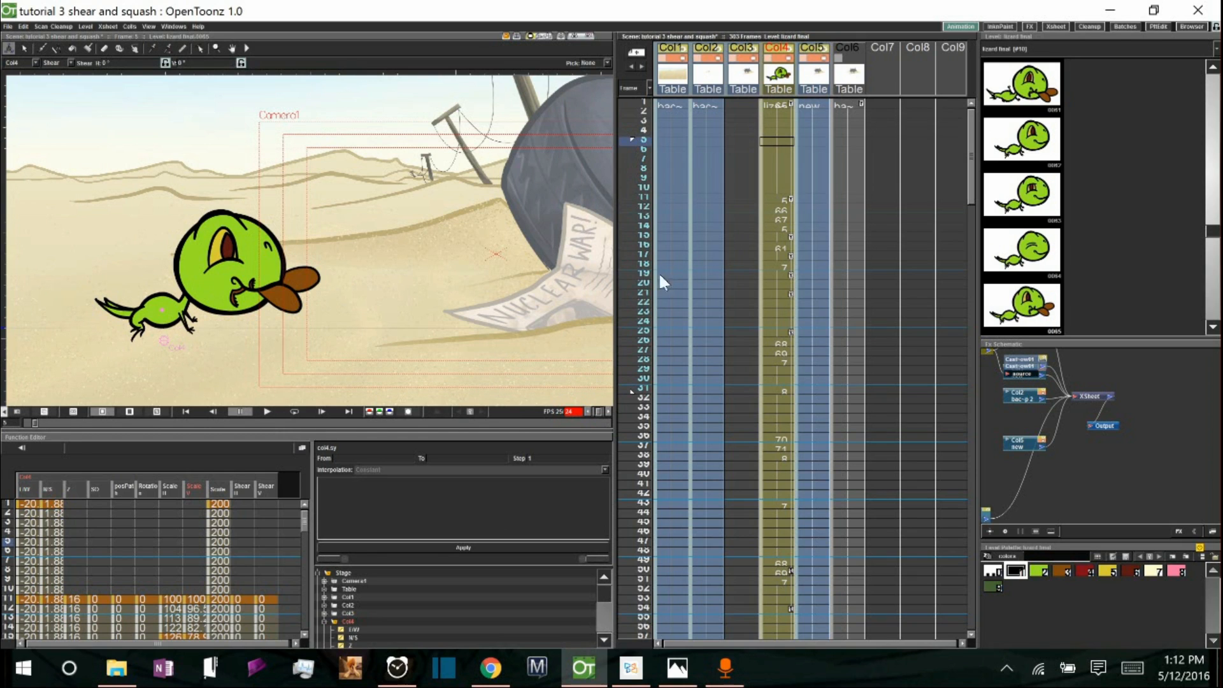
left_click(267, 411)
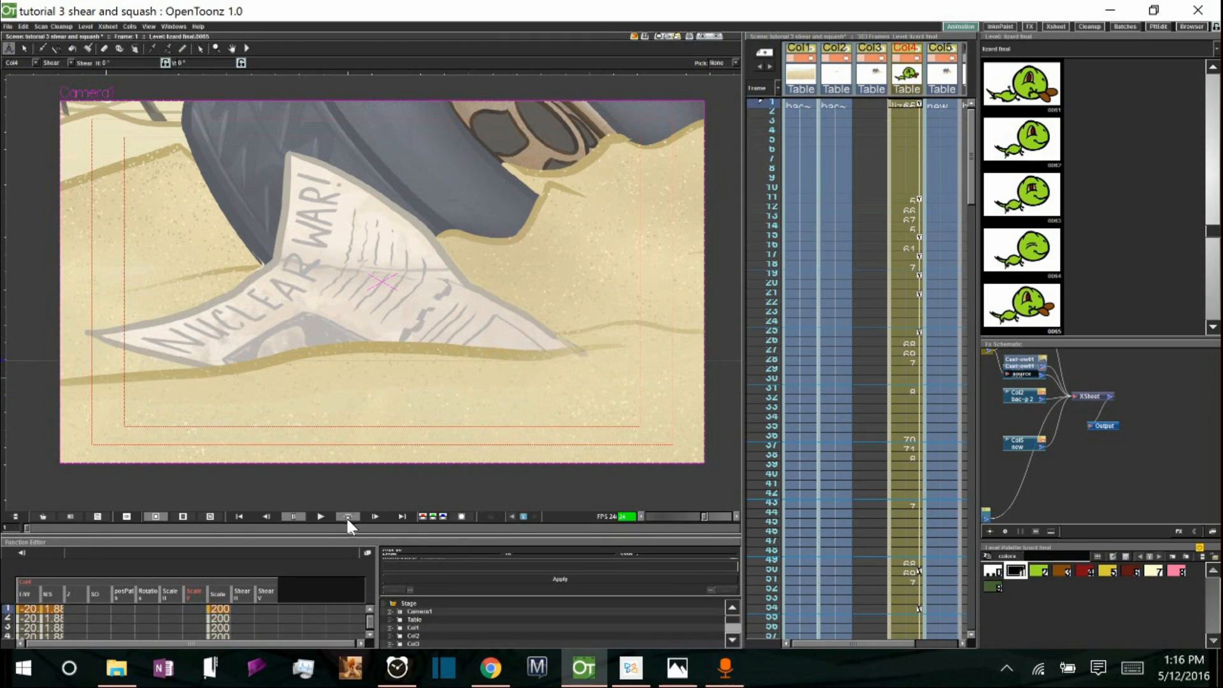
left_click(326, 522)
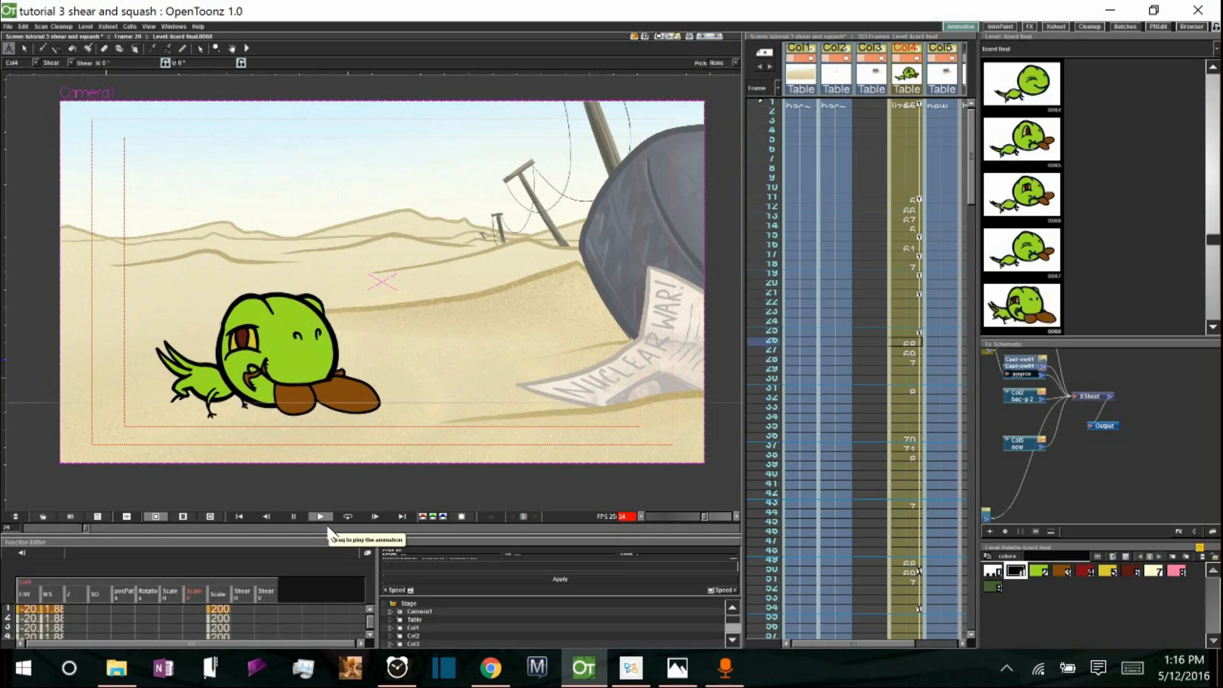